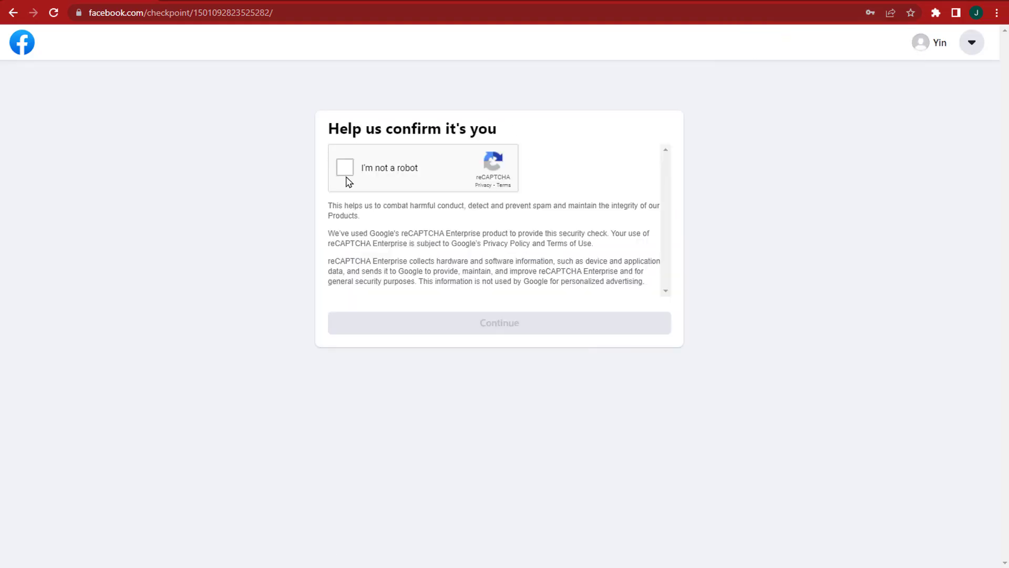
Step: Pass the mountains image CAPTCHA and confirm the account with the texted 5-digit code
{"action": "left_click", "coordinate": [345, 173]}
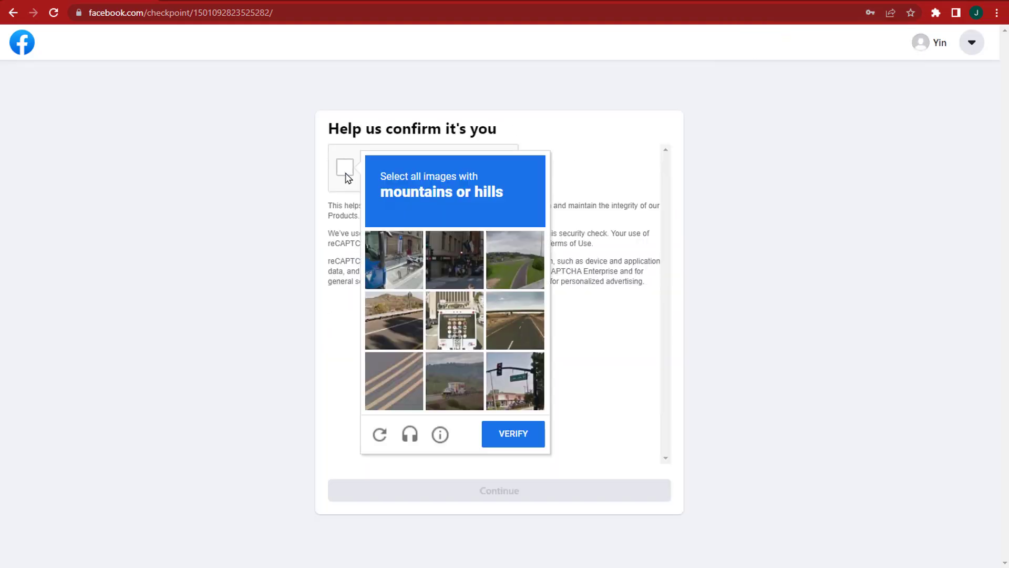
{"action": "left_click", "coordinate": [513, 433]}
{"action": "left_click", "coordinate": [515, 259]}
{"action": "left_click", "coordinate": [531, 432]}
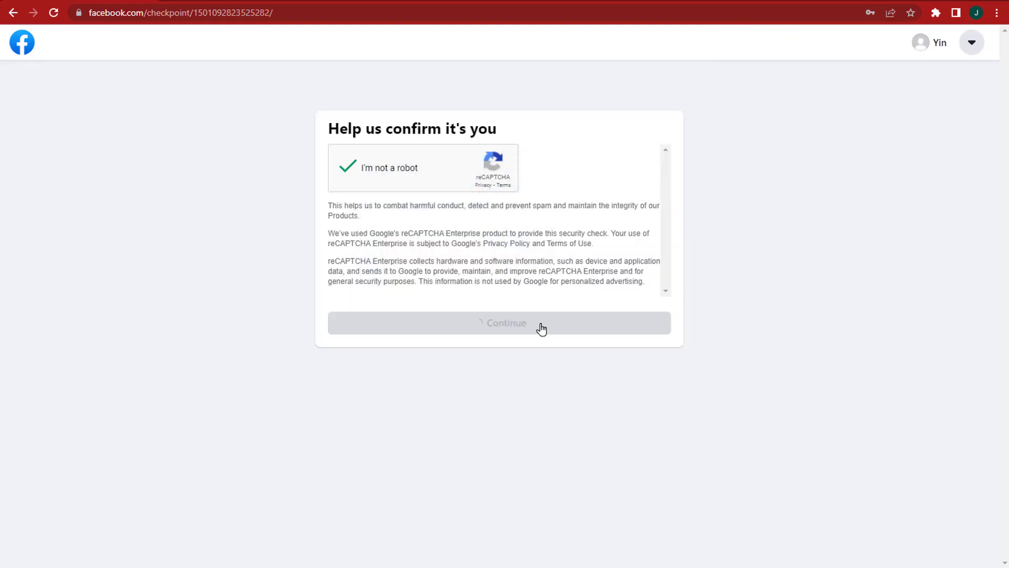
{"action": "left_click", "coordinate": [541, 329]}
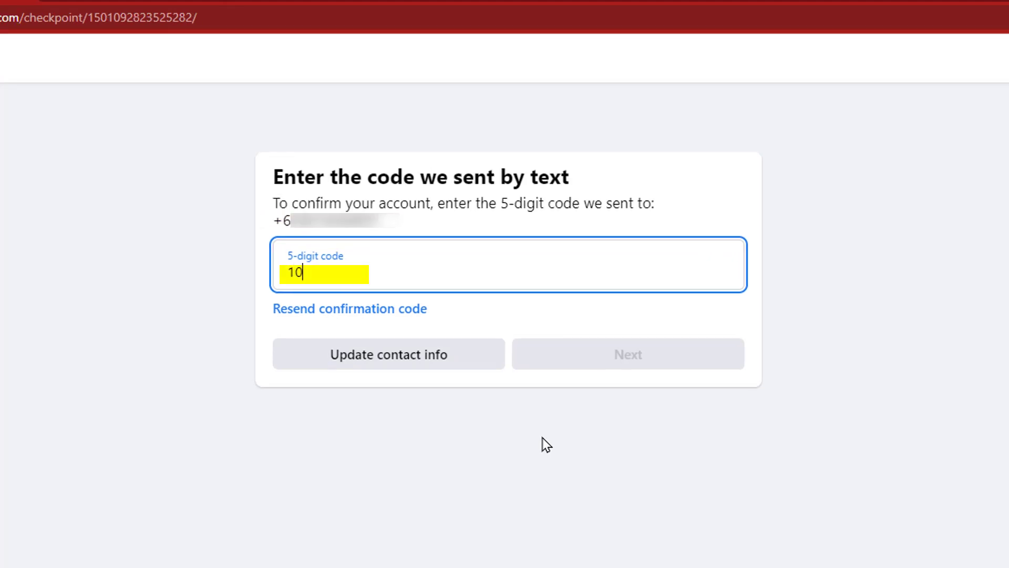
{"action": "type", "text": "2"}
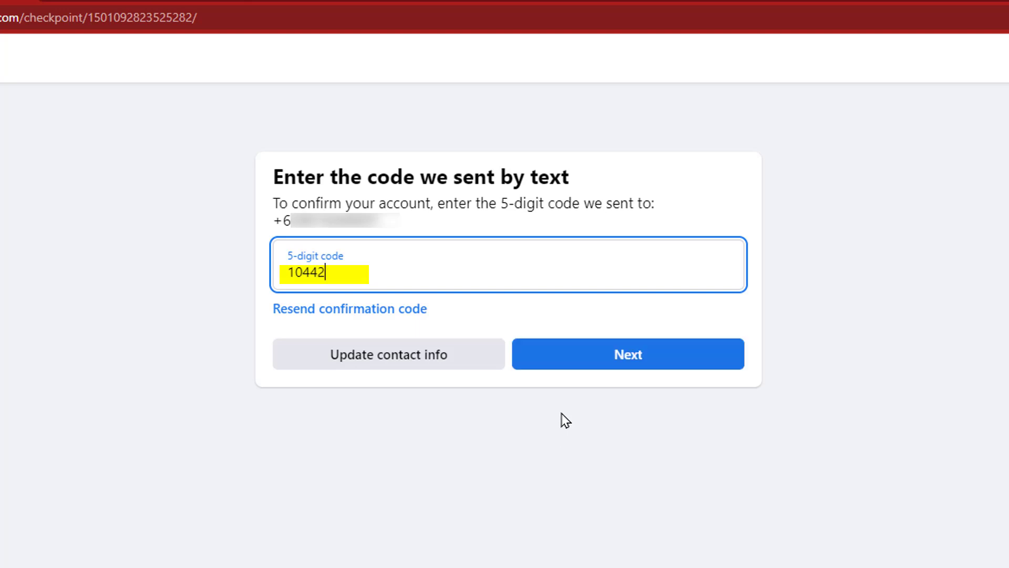
{"action": "left_click", "coordinate": [671, 363]}
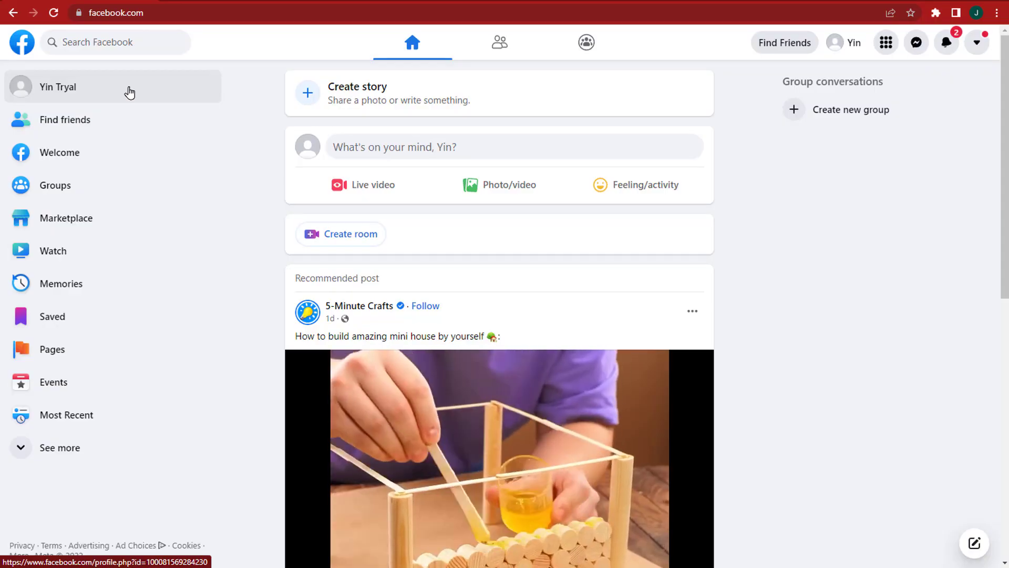
Step: Upload and save a potted-plants-and-books cover photo, then a new profile picture
{"action": "left_click", "coordinate": [129, 92]}
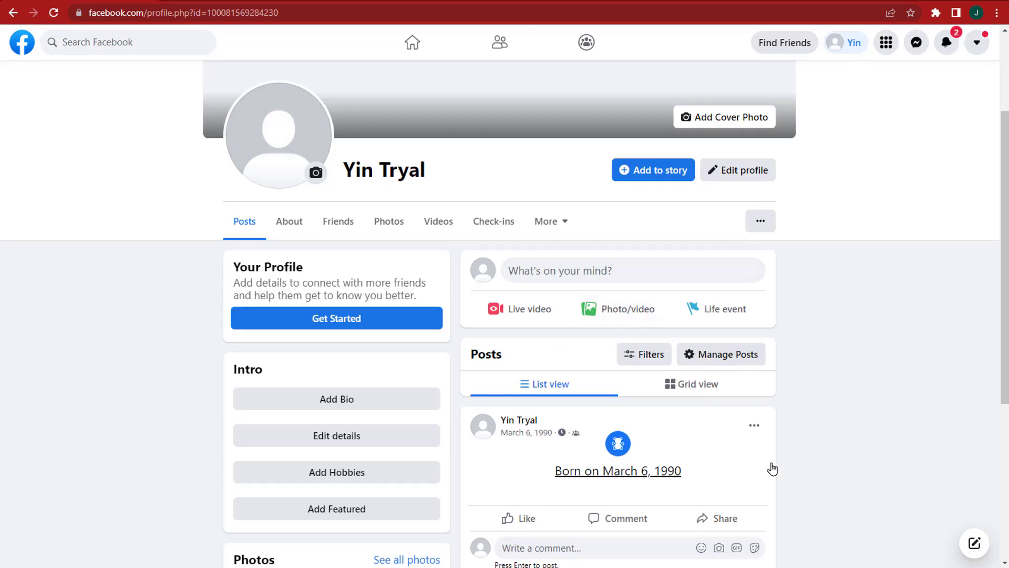
{"action": "scroll", "coordinate": [869, 306], "scroll_direction": "up", "scroll_amount": 3}
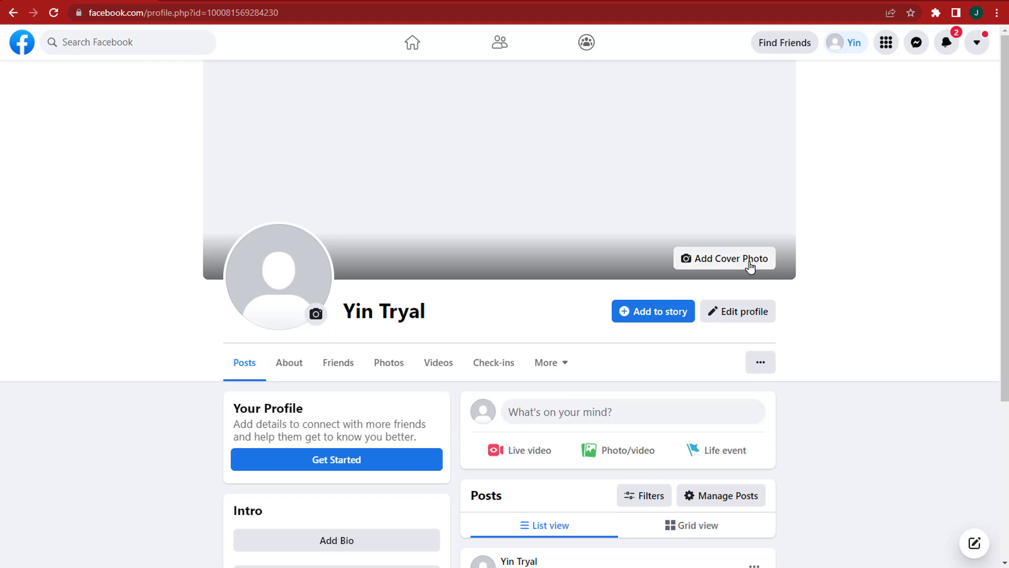
{"action": "left_click", "coordinate": [719, 265]}
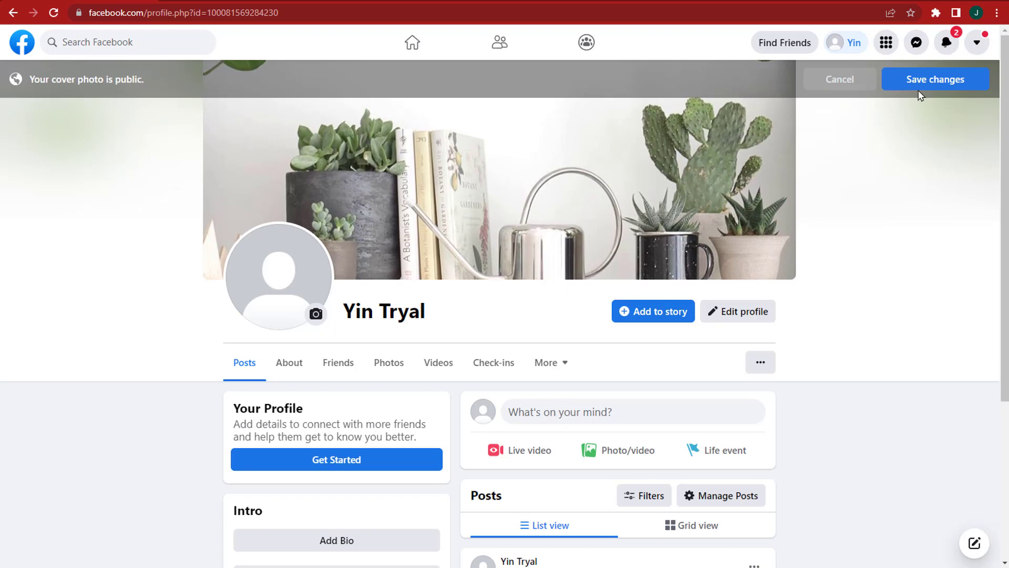
{"action": "left_click", "coordinate": [923, 88]}
{"action": "left_click", "coordinate": [315, 316]}
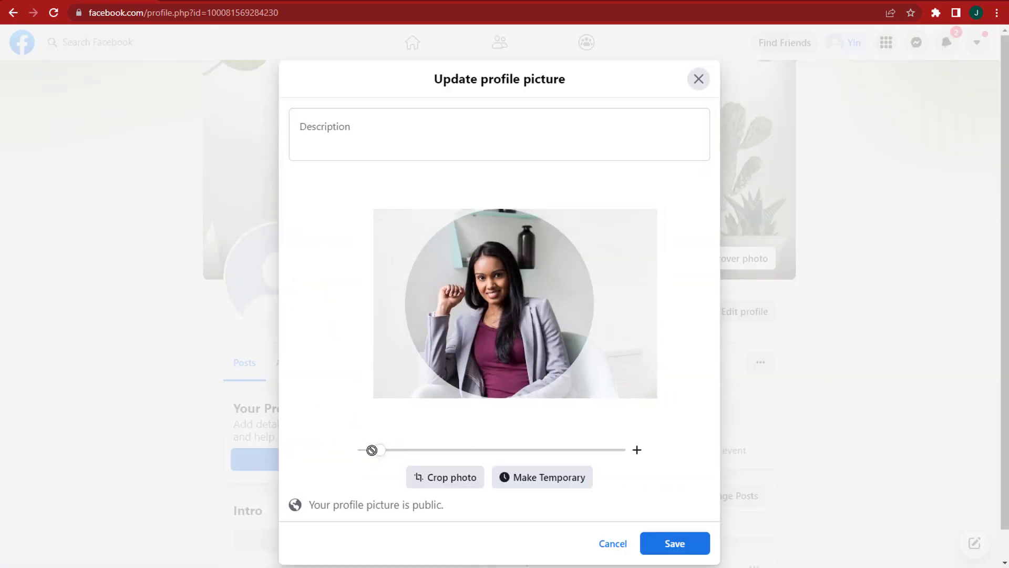
{"action": "left_click", "coordinate": [675, 543]}
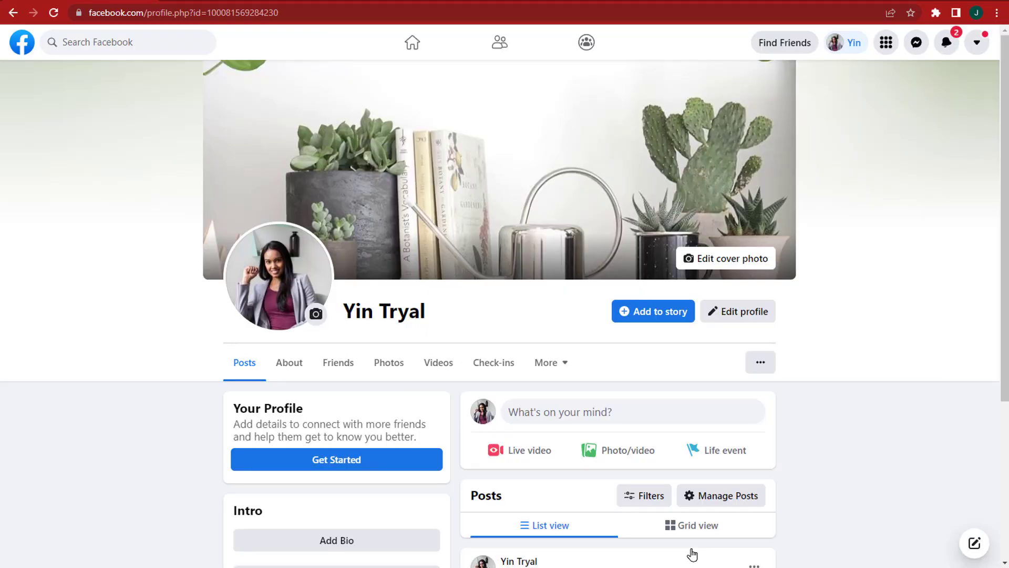
Step: Open the profile's friends list, the Find Friends page and All friends
{"action": "scroll", "coordinate": [692, 554], "scroll_direction": "down", "scroll_amount": 7}
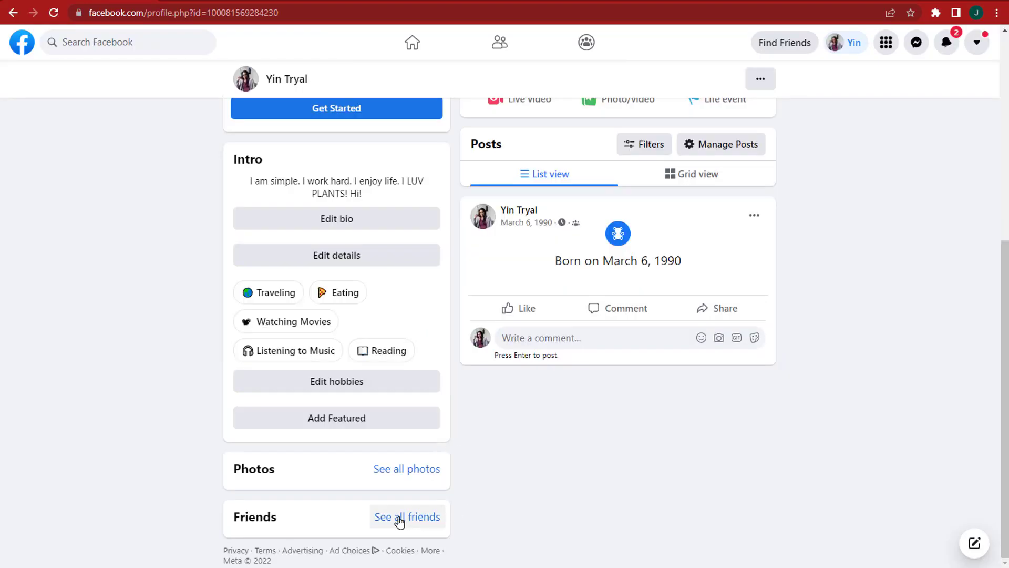
{"action": "left_click", "coordinate": [244, 520]}
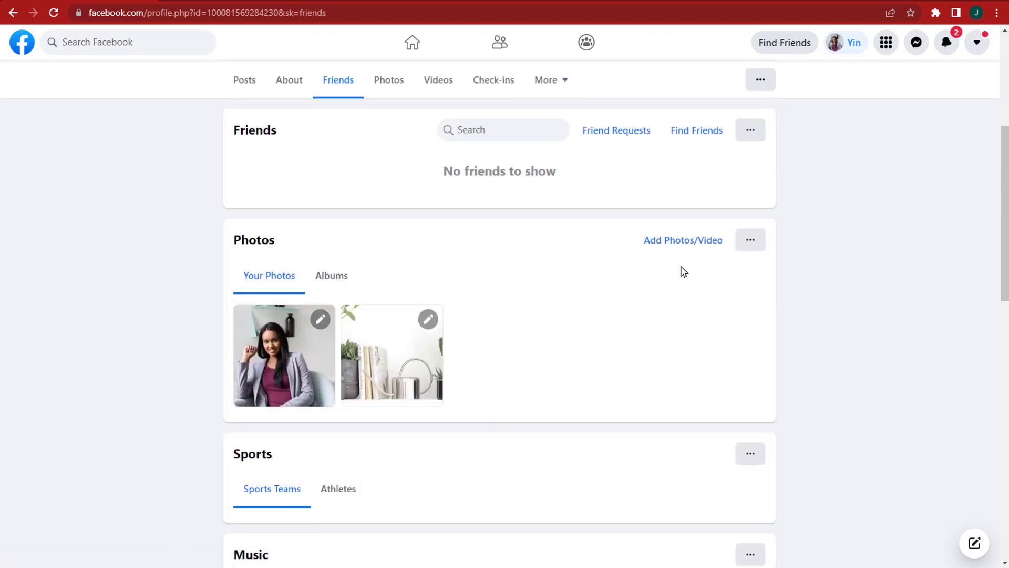
{"action": "left_click", "coordinate": [705, 140]}
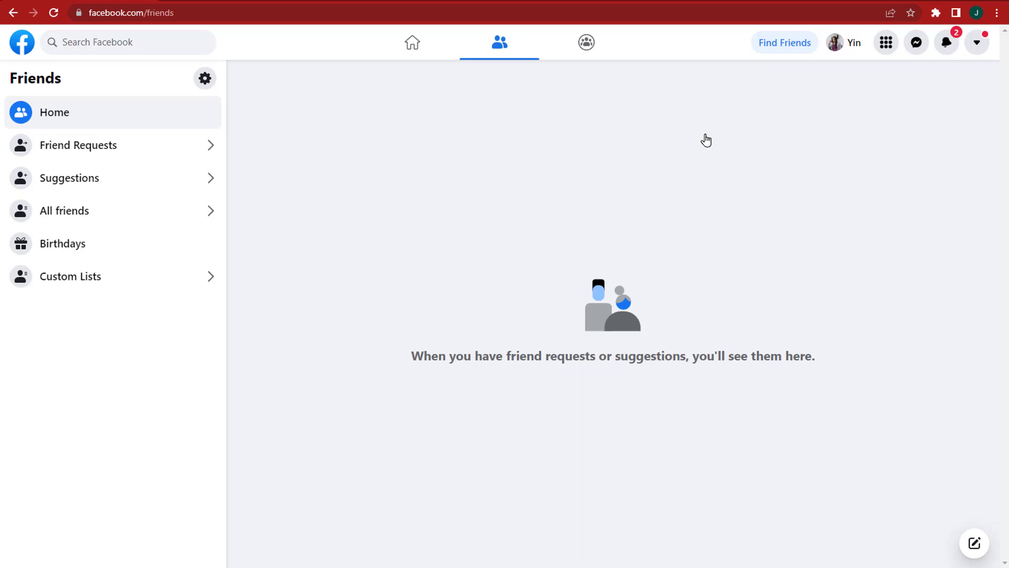
{"action": "left_click", "coordinate": [131, 226]}
Step: Search Facebook for 'bts', then refine the search to 'bts army'
{"action": "left_click", "coordinate": [128, 43]}
{"action": "type", "text": "bts"}
{"action": "left_click", "coordinate": [95, 74]}
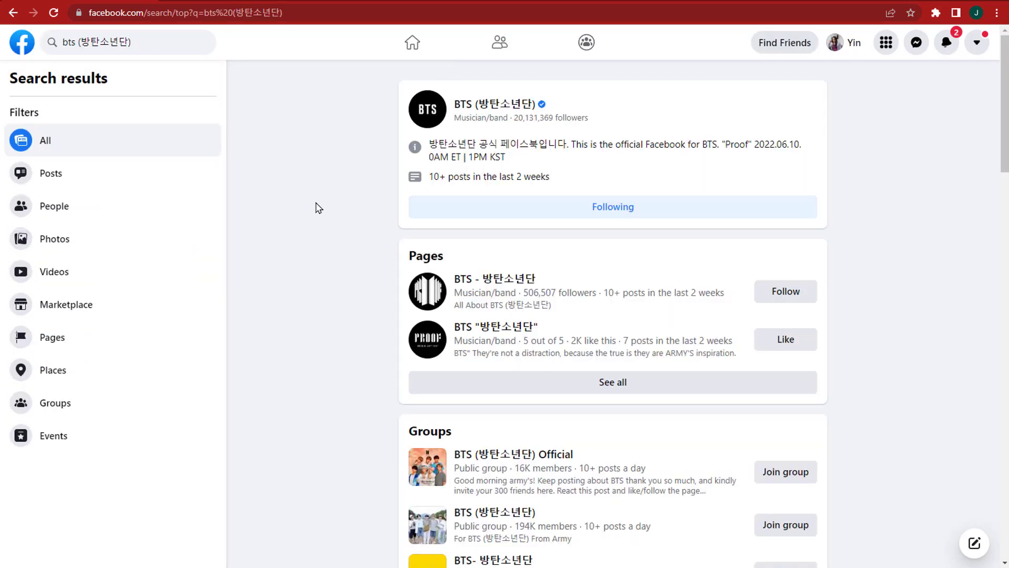
{"action": "left_click", "coordinate": [187, 41]}
{"action": "type", "text": "bts army"}
{"action": "key", "text": "Return"}
{"action": "scroll", "coordinate": [346, 203], "scroll_direction": "down", "scroll_amount": 10}
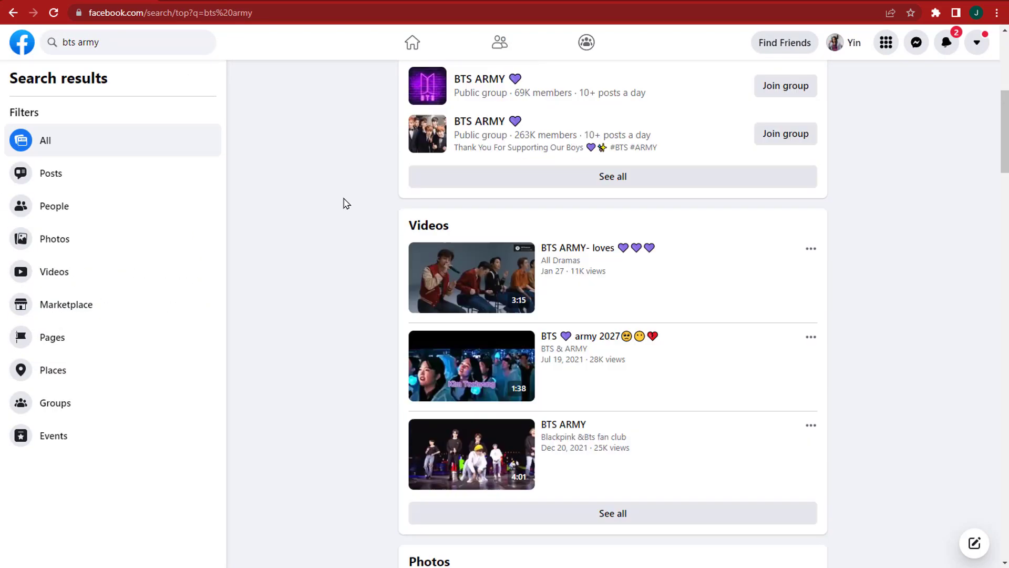
{"action": "scroll", "coordinate": [326, 199], "scroll_direction": "up", "scroll_amount": 7}
Step: Look up several people by name through the search bar
{"action": "type", "text": "/jin tr"}
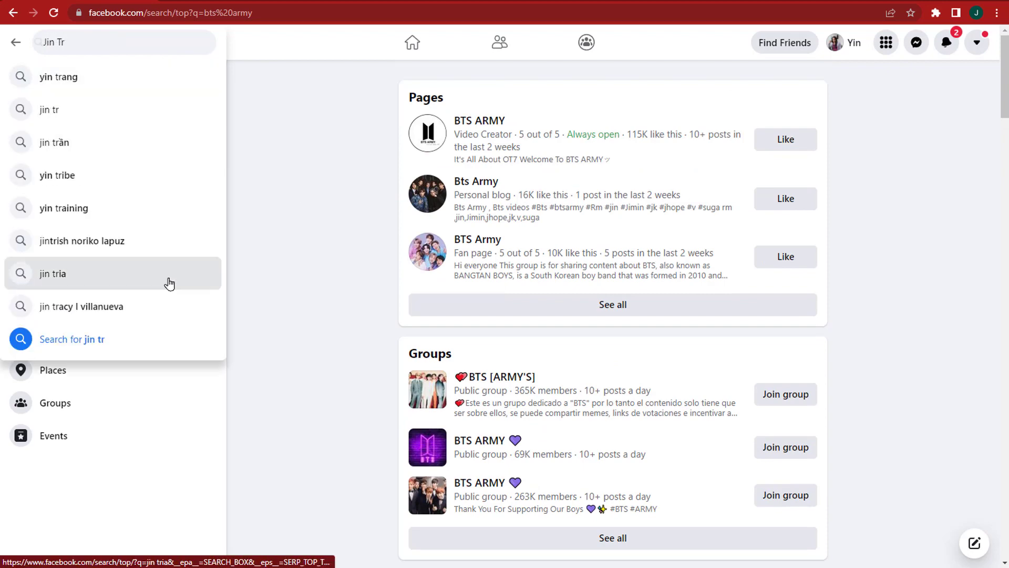
{"action": "left_click", "coordinate": [167, 278]}
{"action": "left_click", "coordinate": [111, 40]}
{"action": "key", "text": "Return"}
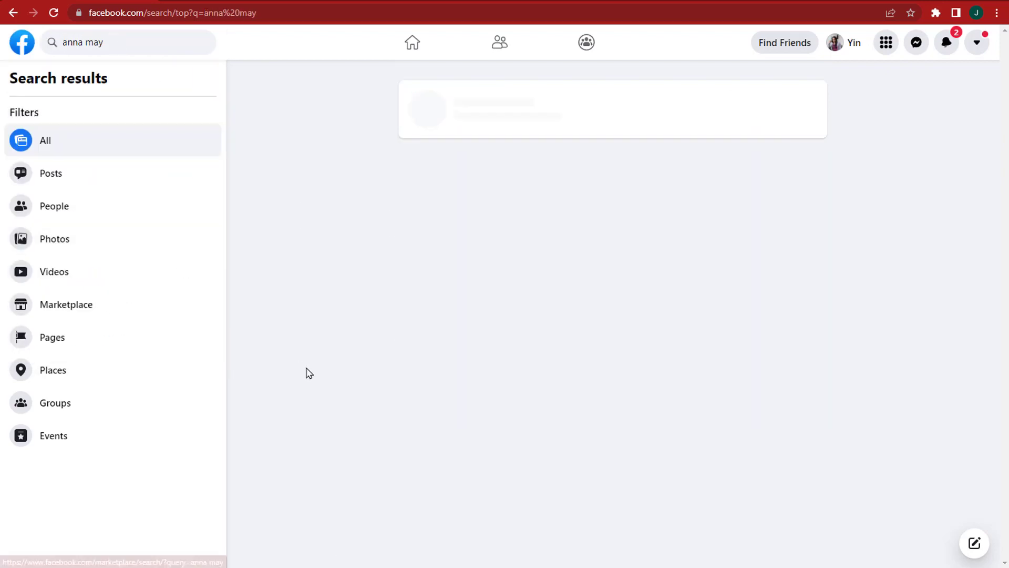
{"action": "left_click", "coordinate": [127, 39]}
{"action": "type", "text": "Ann smi"}
{"action": "left_click", "coordinate": [149, 98]}
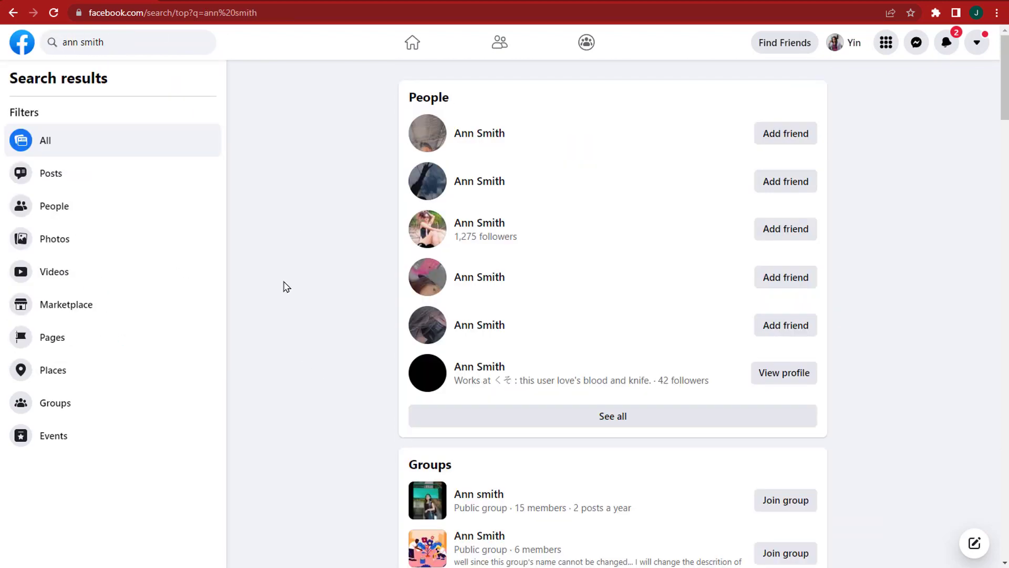
{"action": "left_click", "coordinate": [128, 44]}
{"action": "type", "text": "Daniel ba"}
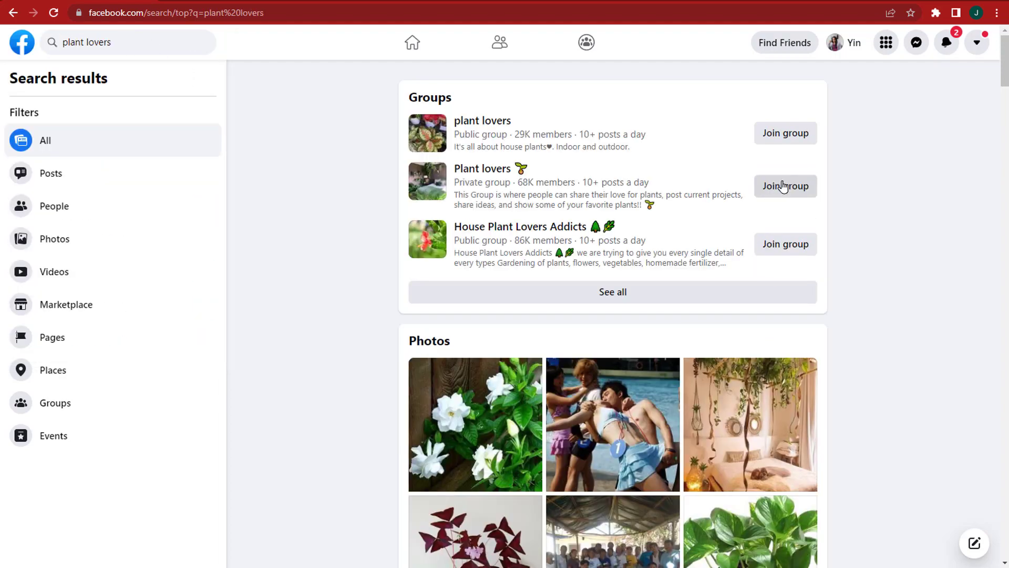
Step: Request to join the private Plant lovers group and view its page
{"action": "left_click", "coordinate": [781, 185]}
{"action": "left_click", "coordinate": [481, 169]}
{"action": "scroll", "coordinate": [119, 333], "scroll_direction": "down", "scroll_amount": 5}
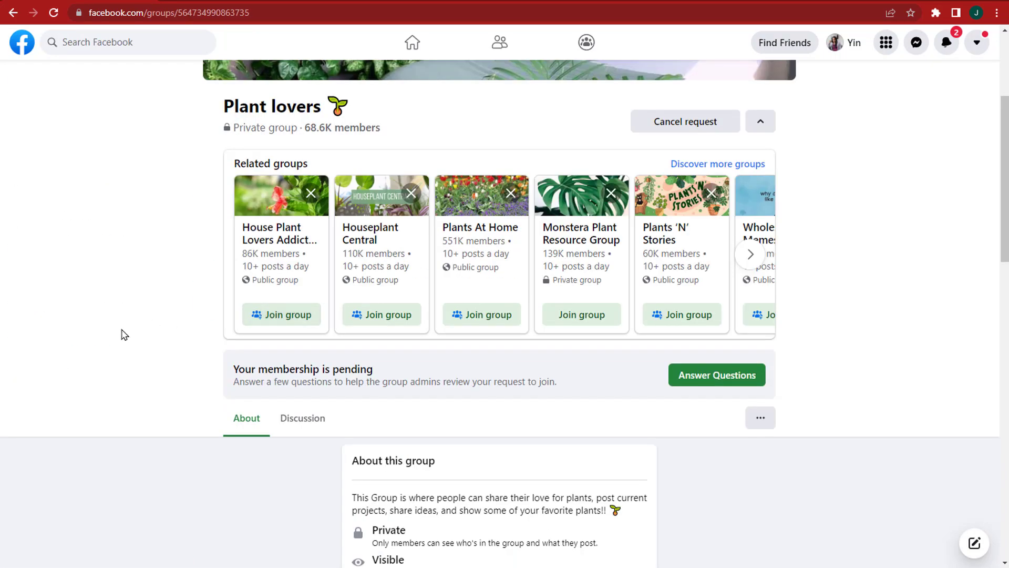
{"action": "scroll", "coordinate": [120, 333], "scroll_direction": "up", "scroll_amount": 5}
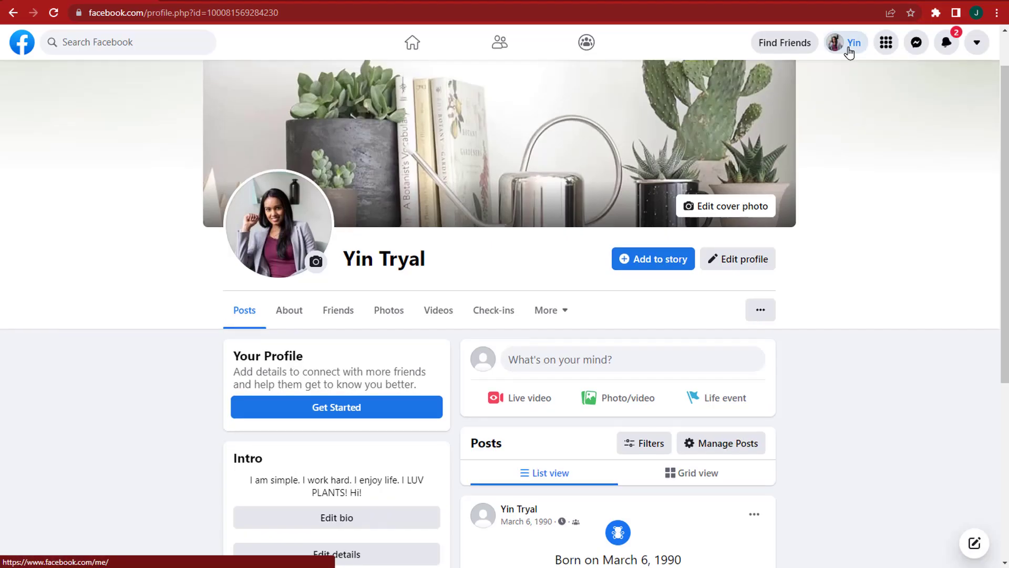
Step: Start a studio-photo post feeling lovely, captioned 'Arranged my new babies in my studio :) Relaxing, don't you think?'
{"action": "scroll", "coordinate": [876, 335], "scroll_direction": "down", "scroll_amount": 7}
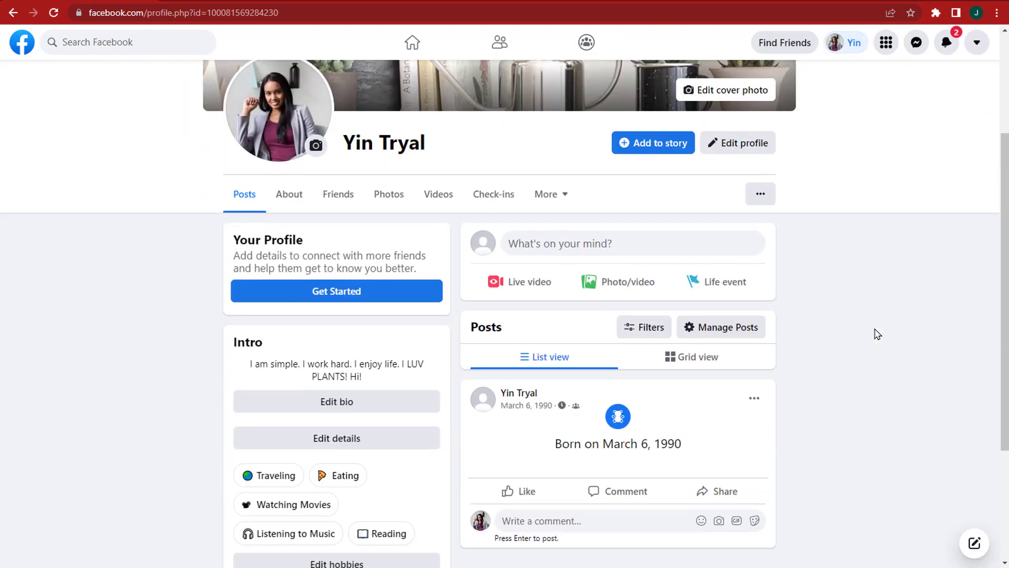
{"action": "scroll", "coordinate": [875, 334], "scroll_direction": "up", "scroll_amount": 5}
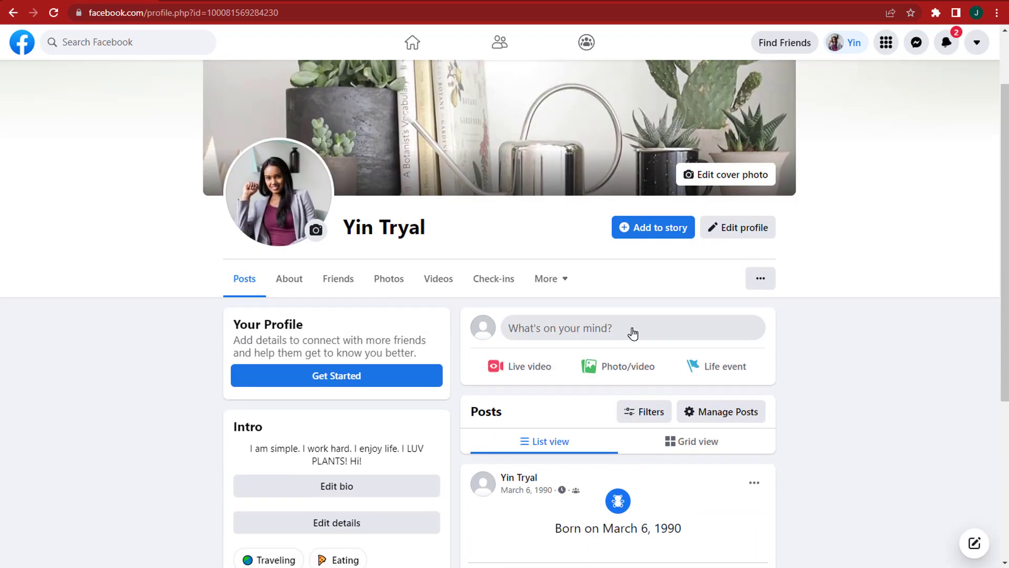
{"action": "left_click", "coordinate": [633, 331]}
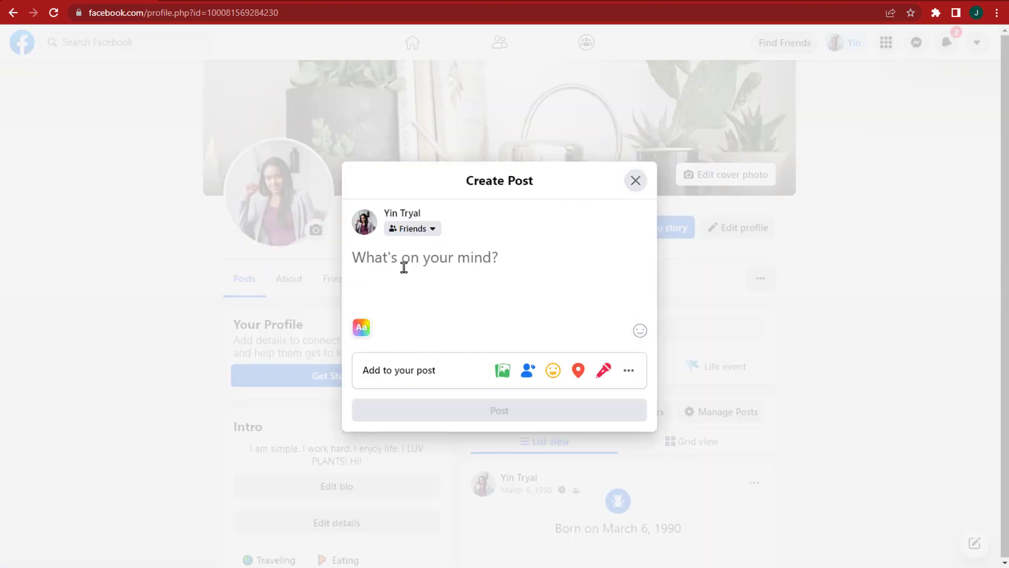
{"action": "left_click", "coordinate": [399, 370]}
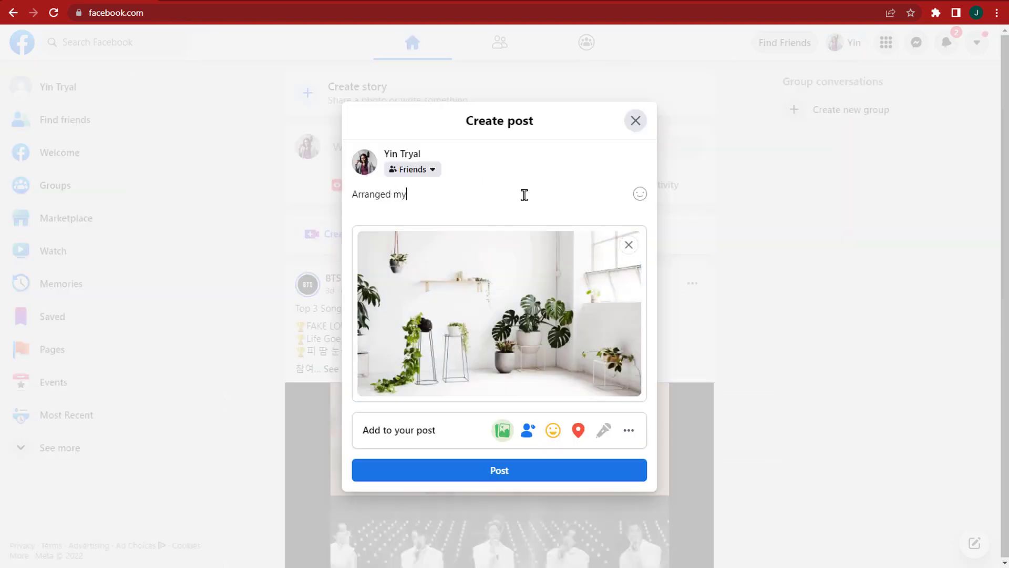
{"action": "type", "text": "new babies in my studio :) Relaxing, don't you think?"}
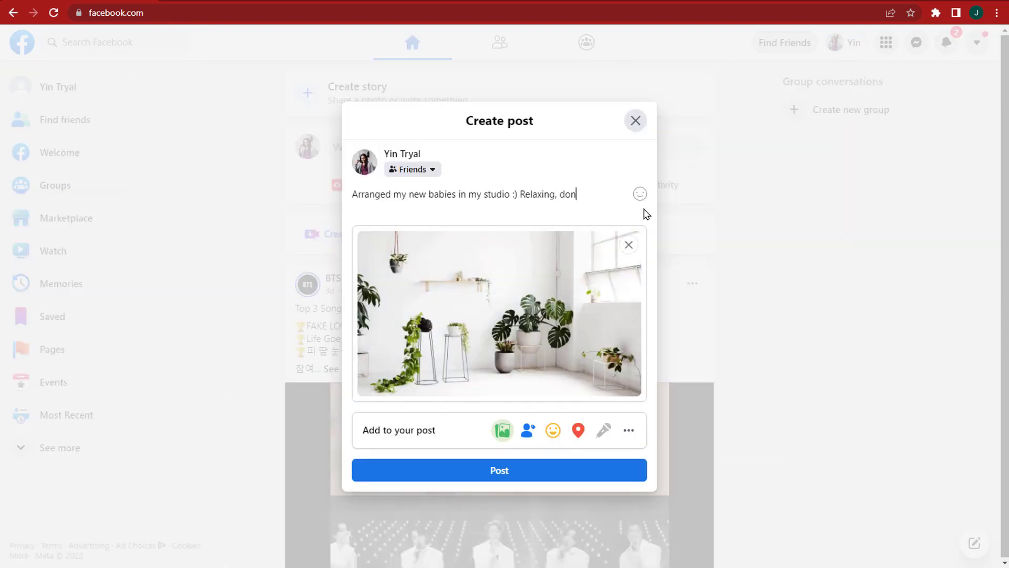
Step: Check the post in at My Studio and publish it
{"action": "left_click", "coordinate": [578, 430]}
{"action": "type", "text": "my studio"}
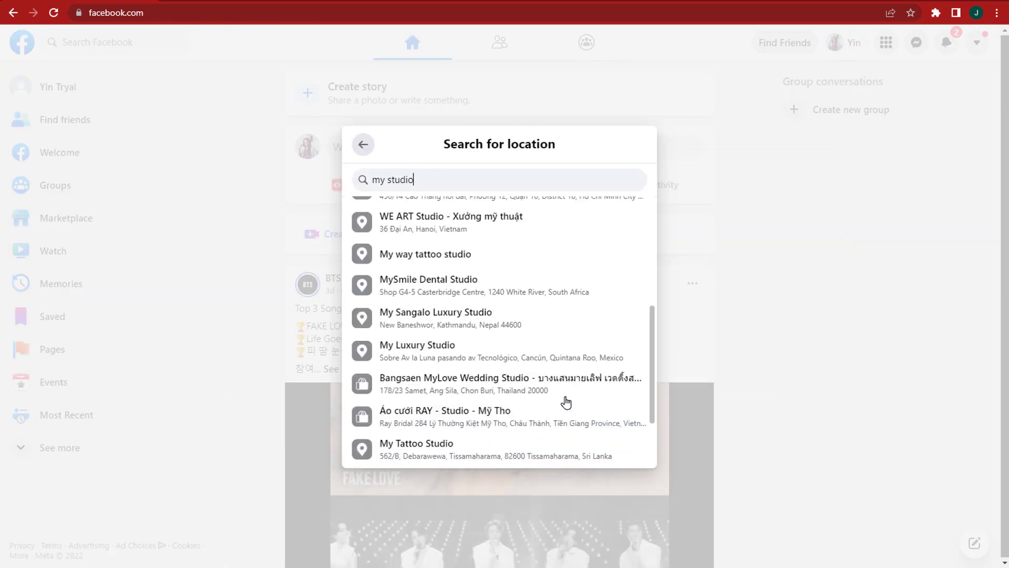
{"action": "left_click", "coordinate": [563, 444]}
{"action": "left_click", "coordinate": [445, 482]}
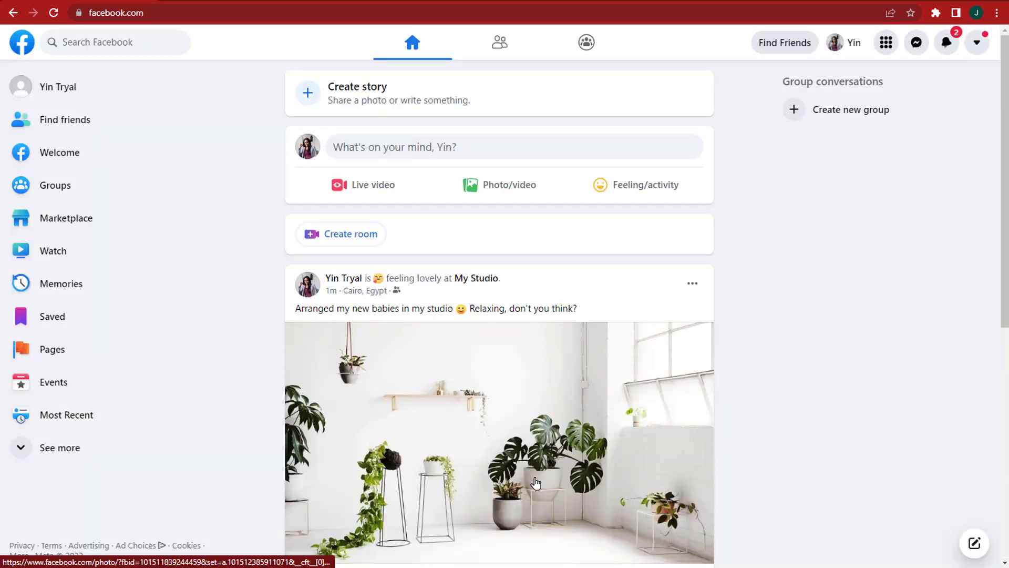
{"action": "scroll", "coordinate": [762, 417], "scroll_direction": "down", "scroll_amount": 2}
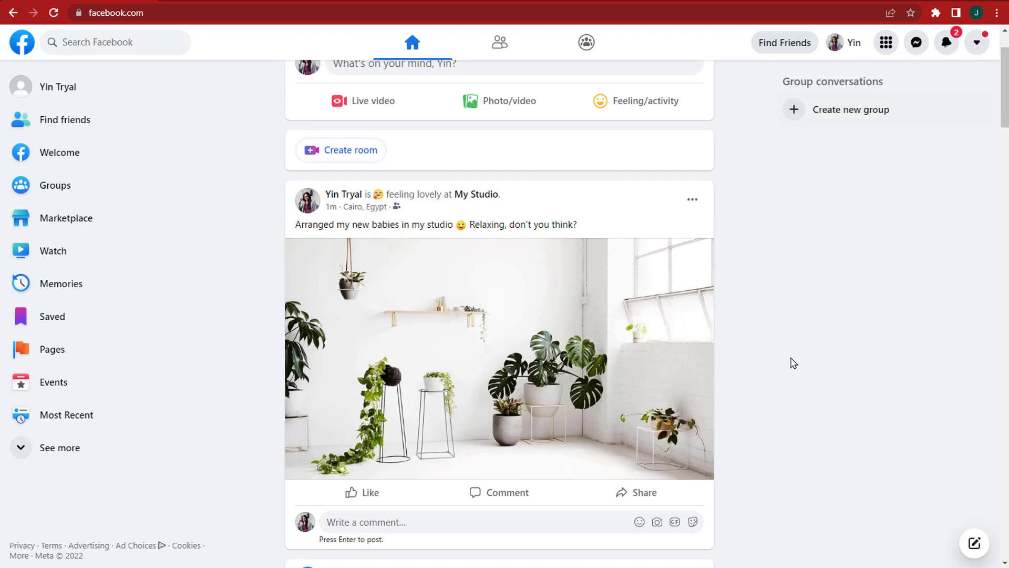
Step: Go through Settings & privacy to the Privacy Settings and Tools page and review it
{"action": "left_click", "coordinate": [976, 47]}
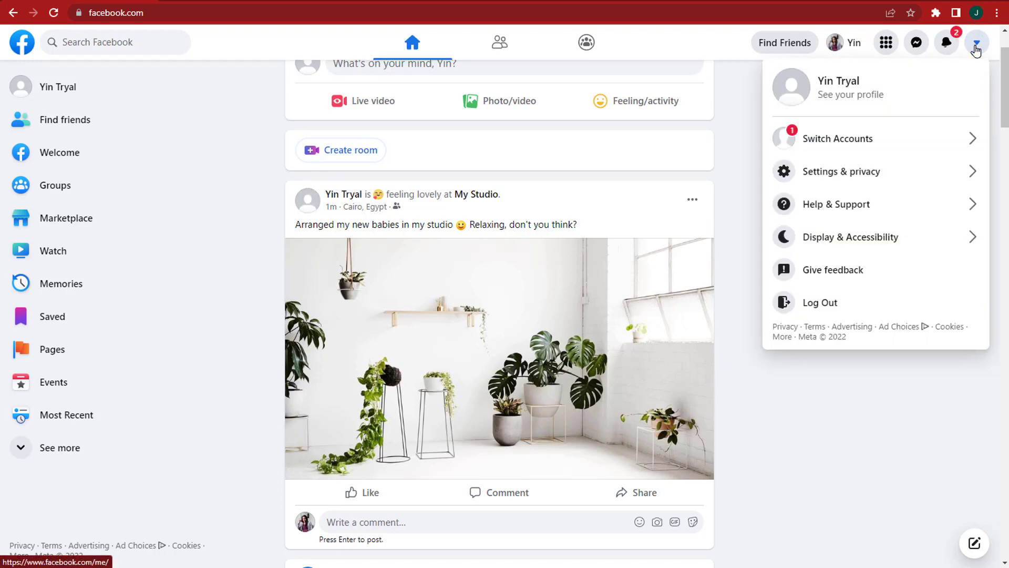
{"action": "left_click", "coordinate": [931, 177]}
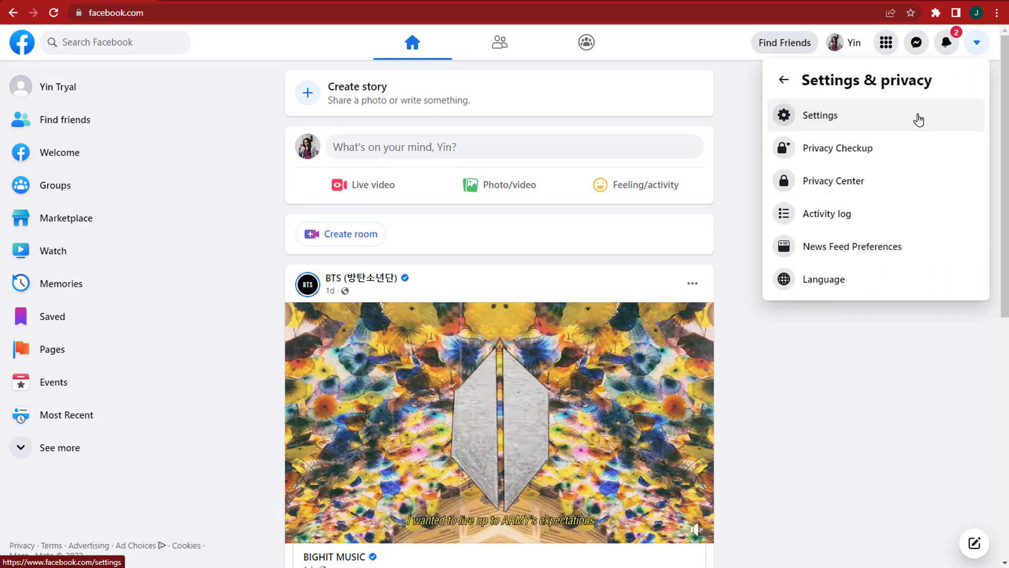
{"action": "left_click", "coordinate": [918, 120]}
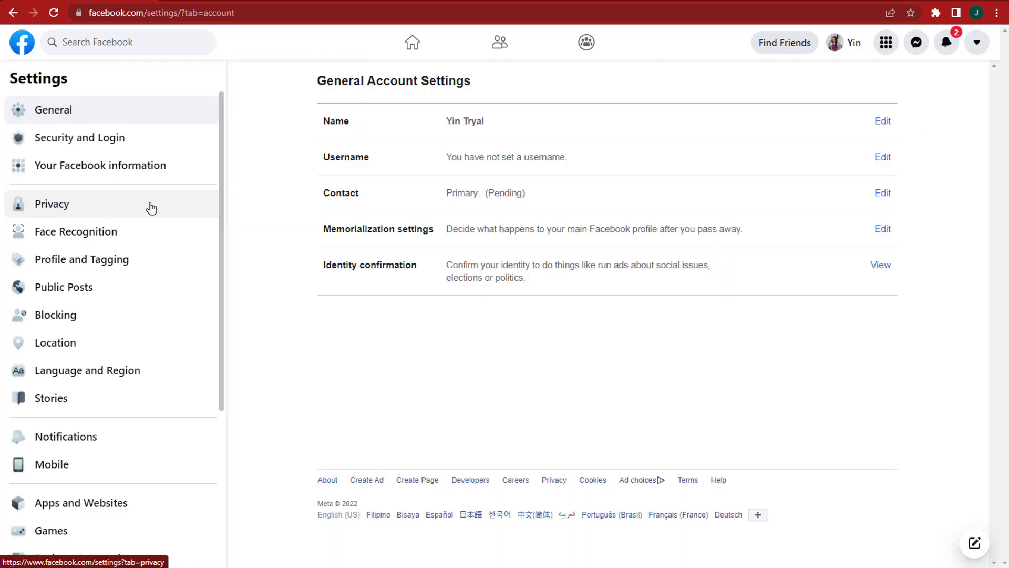
{"action": "left_click", "coordinate": [173, 208]}
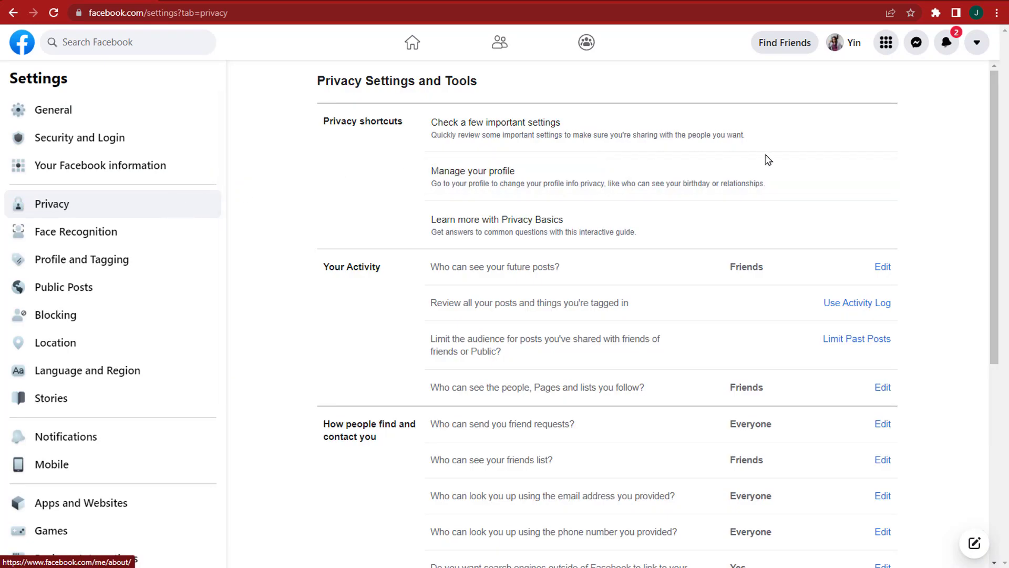
{"action": "scroll", "coordinate": [877, 379], "scroll_direction": "down", "scroll_amount": 6}
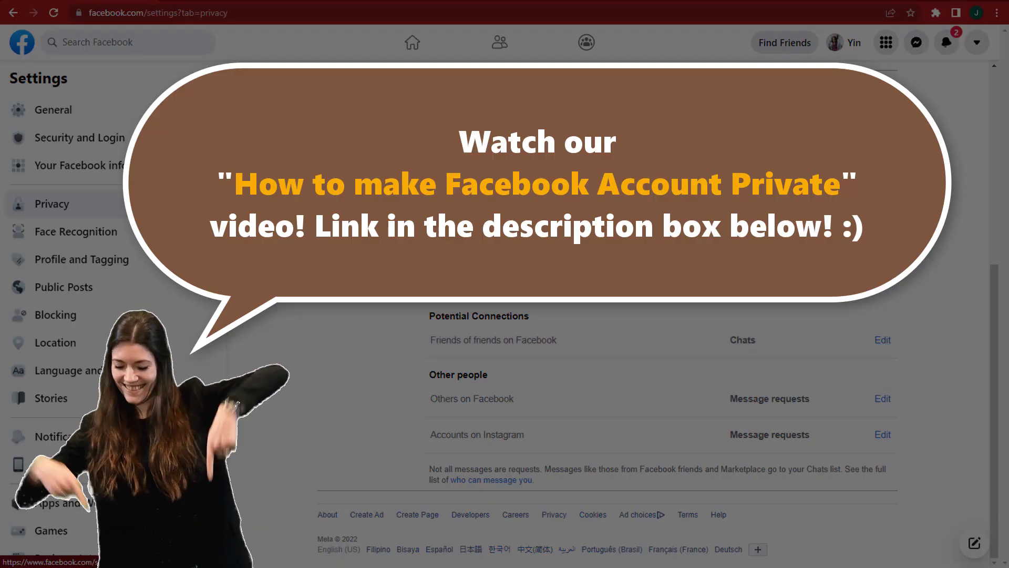
{"action": "scroll", "coordinate": [886, 371], "scroll_direction": "up", "scroll_amount": 3}
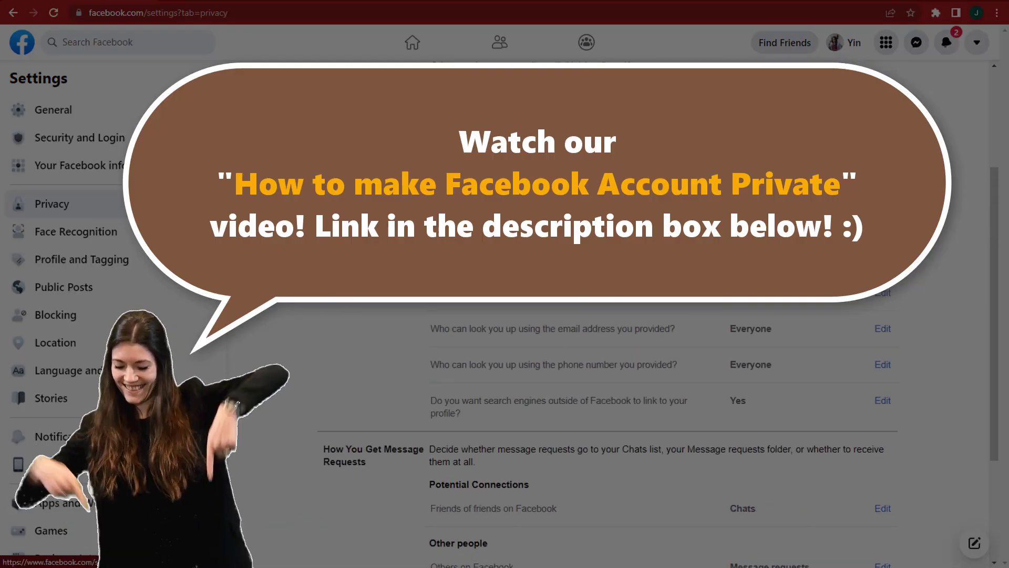
{"action": "scroll", "coordinate": [607, 420], "scroll_direction": "up", "scroll_amount": 2}
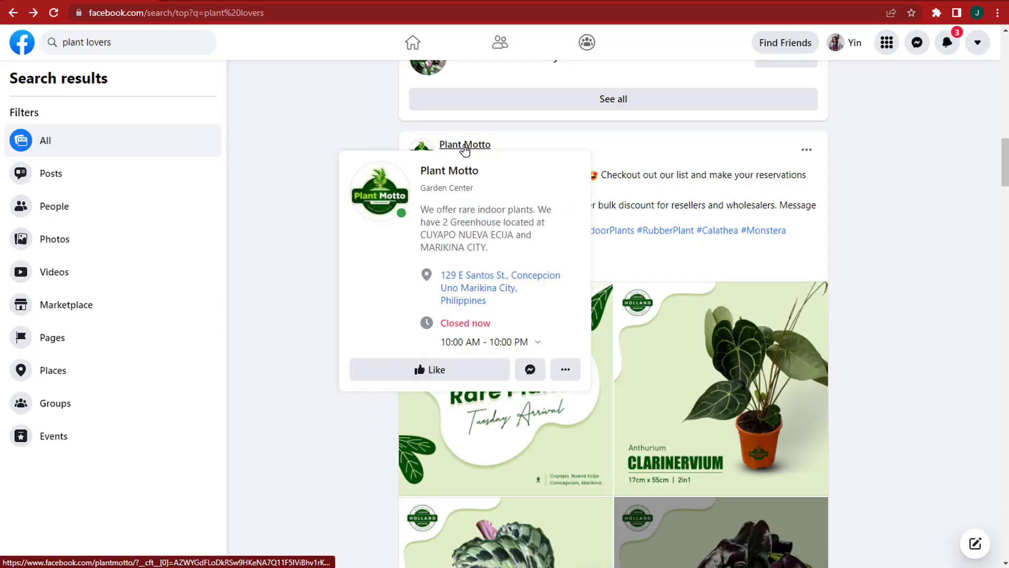
Step: Like the pinned BTS ARMY video post and share a BTS post to your profile with Share now
{"action": "left_click", "coordinate": [464, 146]}
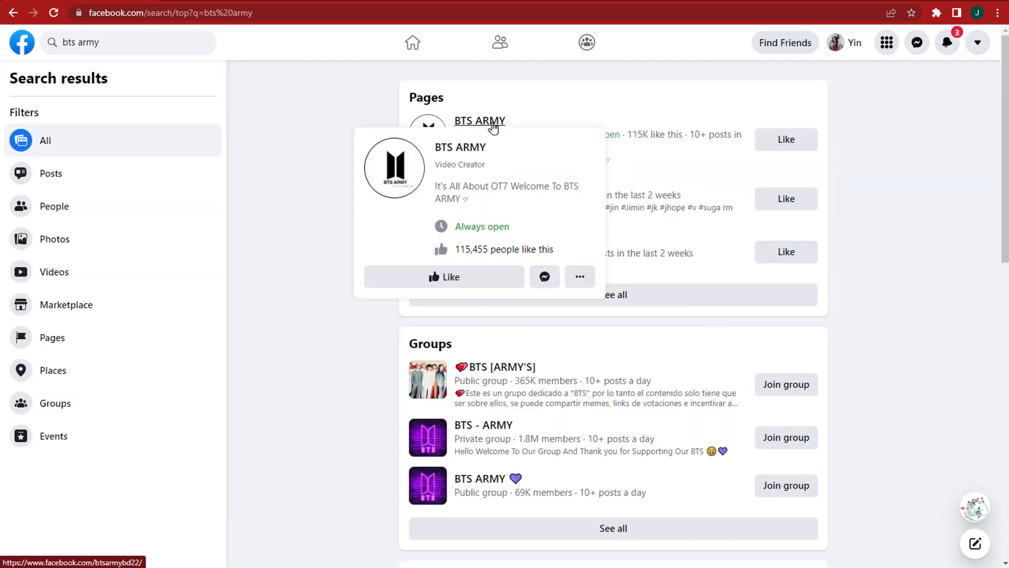
{"action": "left_click", "coordinate": [492, 126]}
{"action": "scroll", "coordinate": [530, 518], "scroll_direction": "down", "scroll_amount": 3}
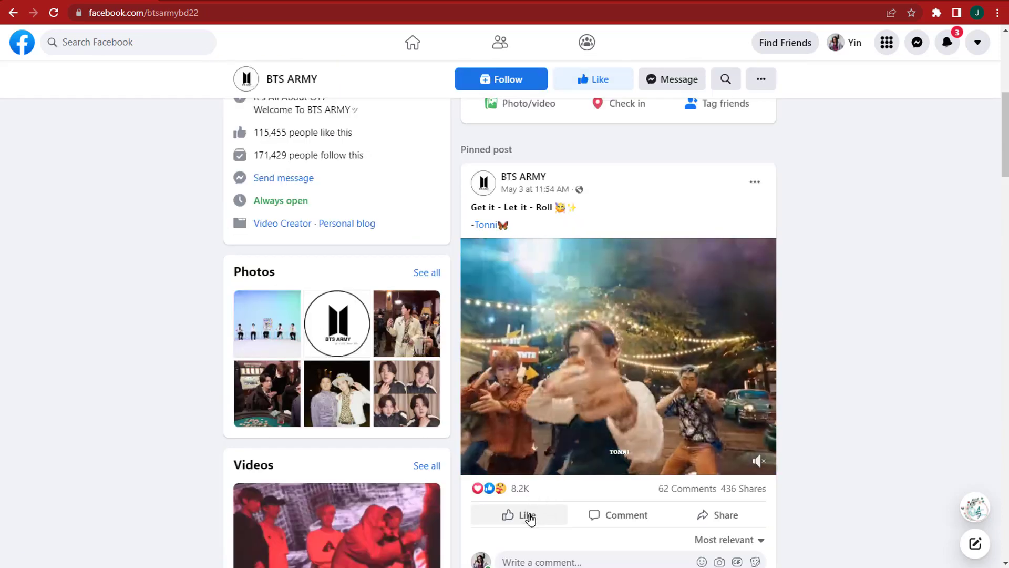
{"action": "left_click", "coordinate": [527, 515]}
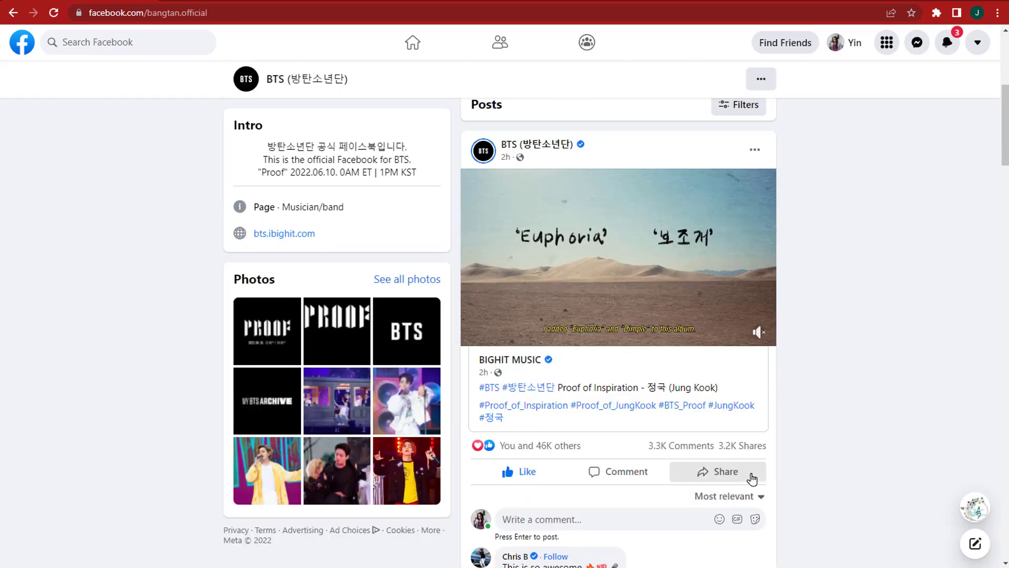
{"action": "left_click", "coordinate": [752, 476]}
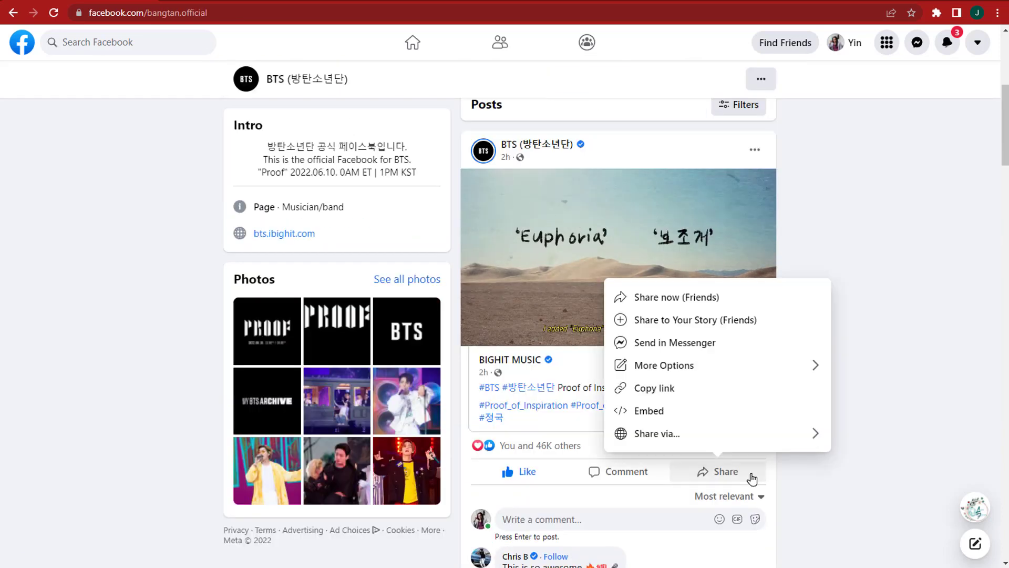
{"action": "left_click", "coordinate": [747, 296]}
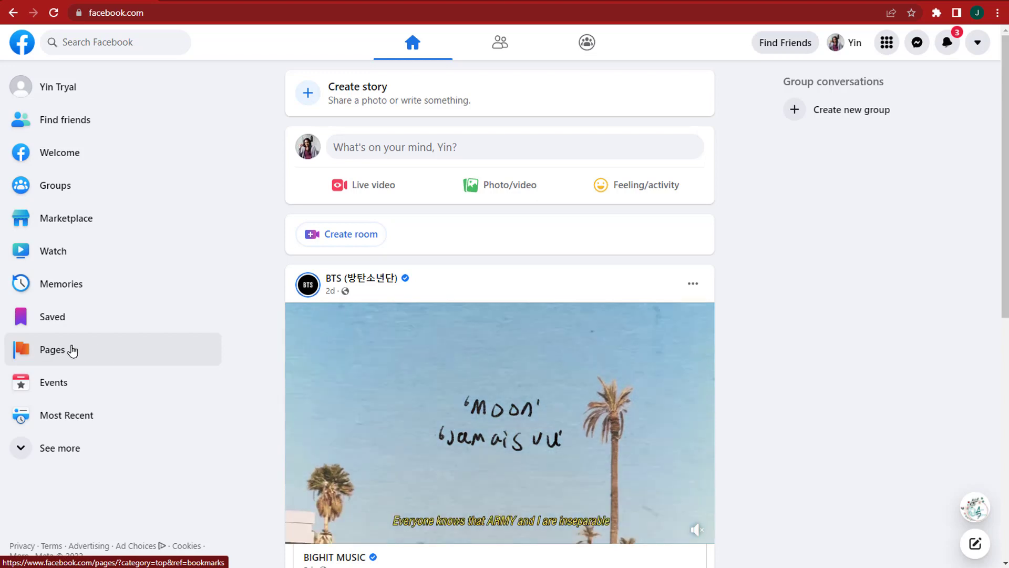
Step: Start a new Page named Plants Haven in the Garden Center category with a pasted description
{"action": "left_click", "coordinate": [113, 348]}
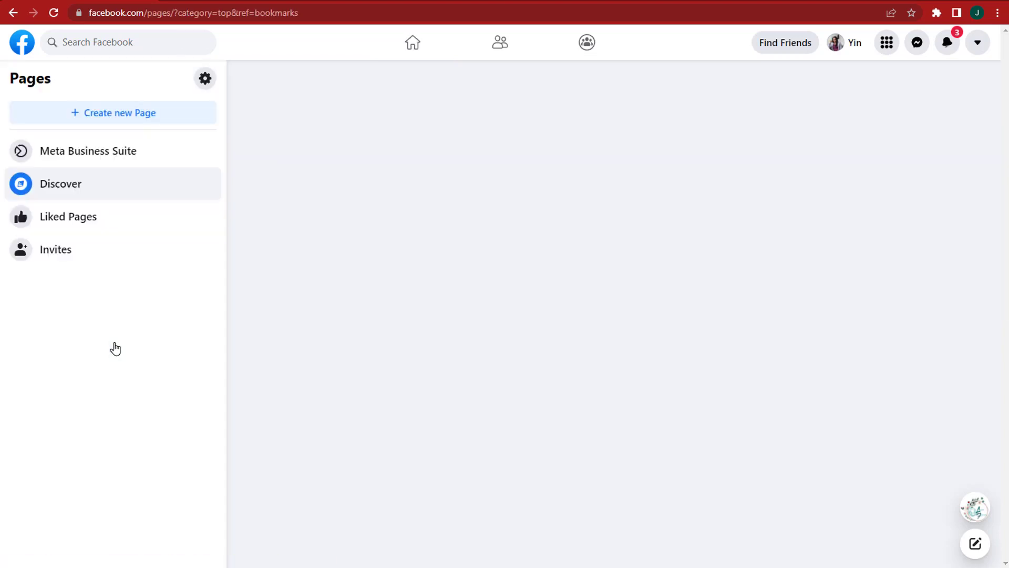
{"action": "left_click", "coordinate": [172, 119]}
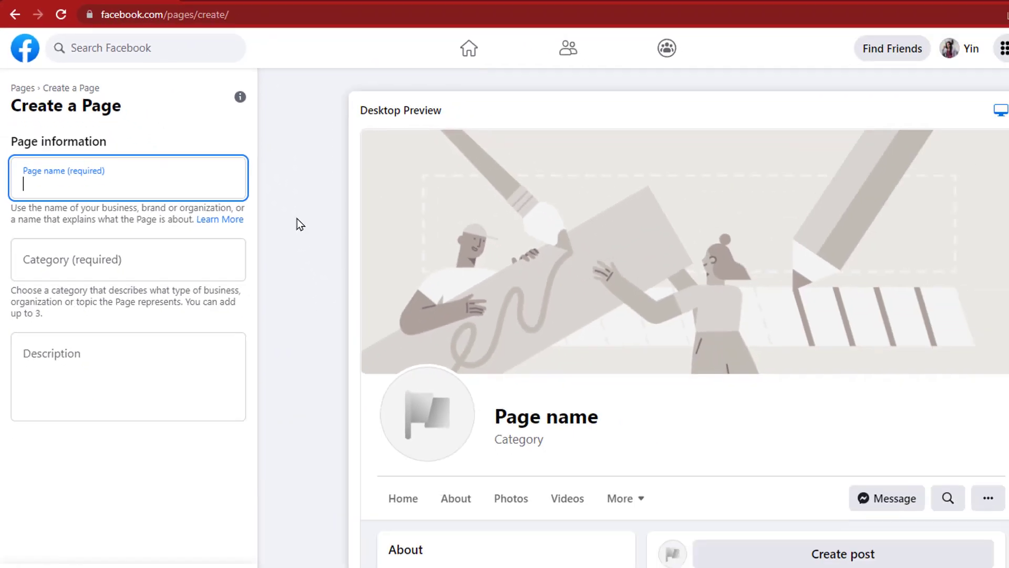
{"action": "type", "text": "Plants H"}
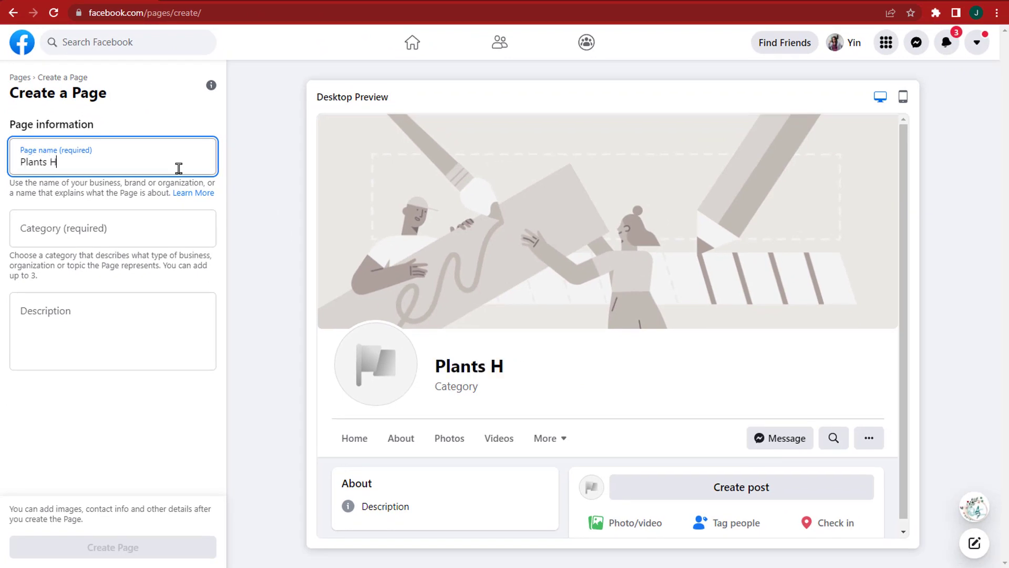
{"action": "type", "text": "aven"}
{"action": "left_click", "coordinate": [178, 220]}
{"action": "type", "text": "Plants"}
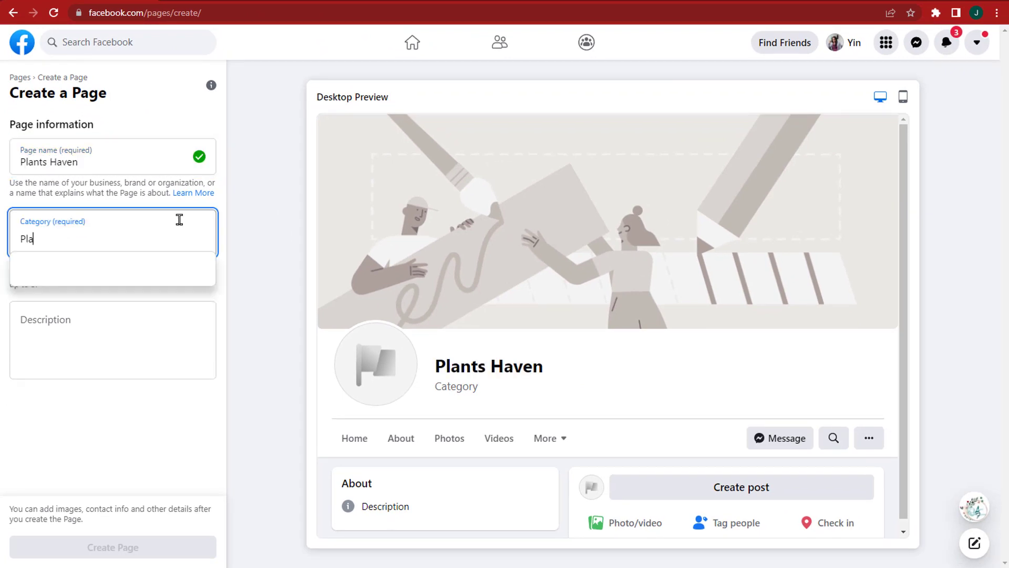
{"action": "left_click", "coordinate": [142, 302]}
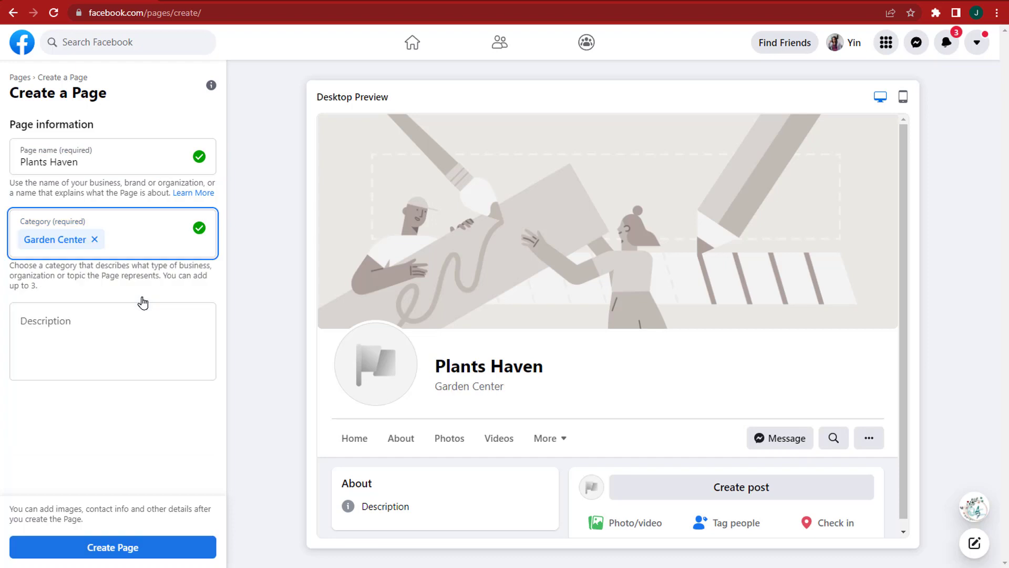
{"action": "left_click", "coordinate": [211, 352]}
{"action": "type", "text": "Get nice quality plants, the best of the best are found here! :) or just enjoy the Plants Haven contents"}
Step: Create the Plants Haven page and save its plant profile and cover photos
{"action": "left_click", "coordinate": [160, 543]}
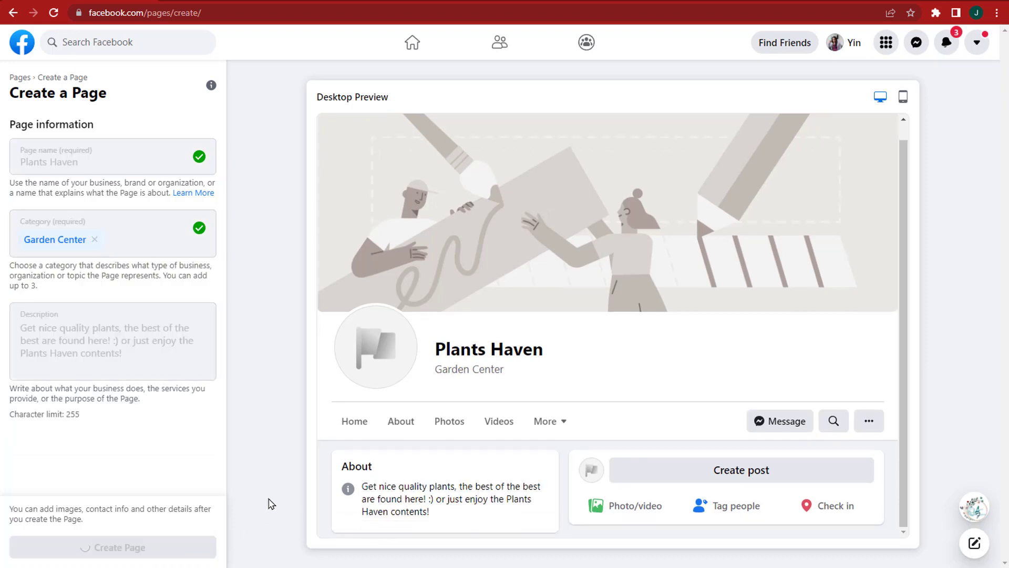
{"action": "scroll", "coordinate": [178, 406], "scroll_direction": "down", "scroll_amount": 3}
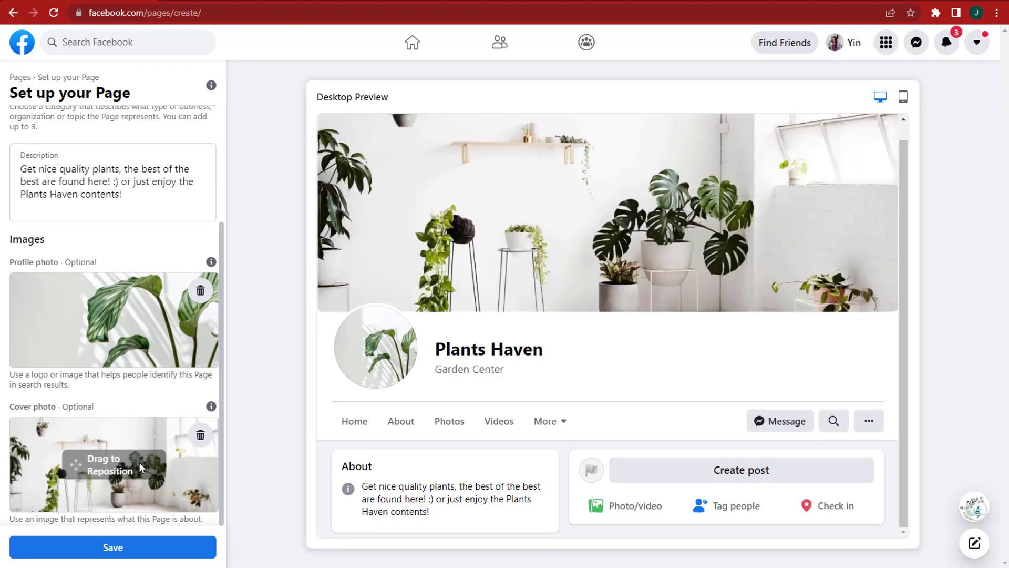
{"action": "left_click", "coordinate": [168, 547]}
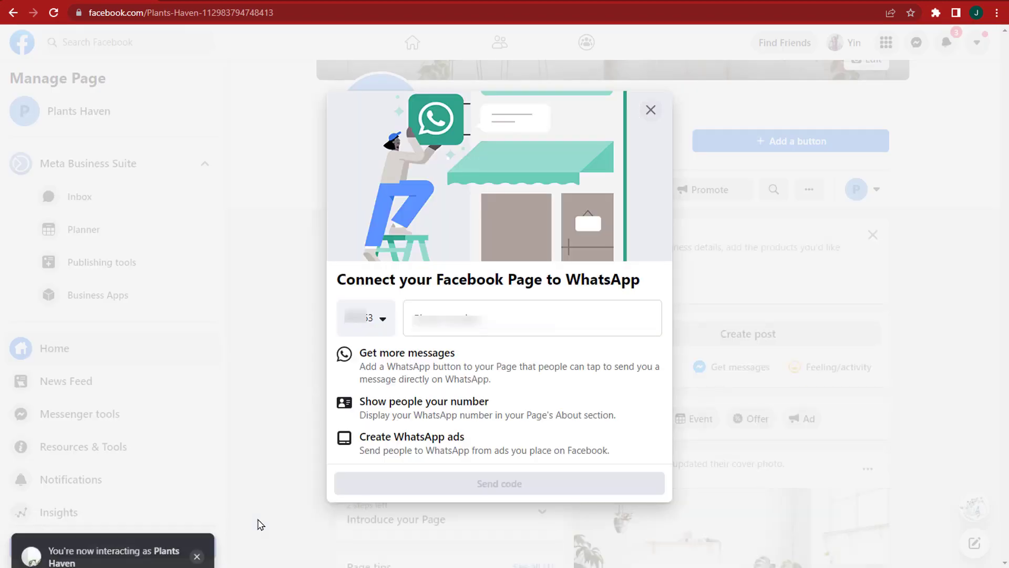
Step: Verify the page's WhatsApp phone number with the sent code and add the WhatsApp button
{"action": "left_click", "coordinate": [592, 322]}
{"action": "left_click", "coordinate": [637, 483]}
{"action": "left_click", "coordinate": [554, 314]}
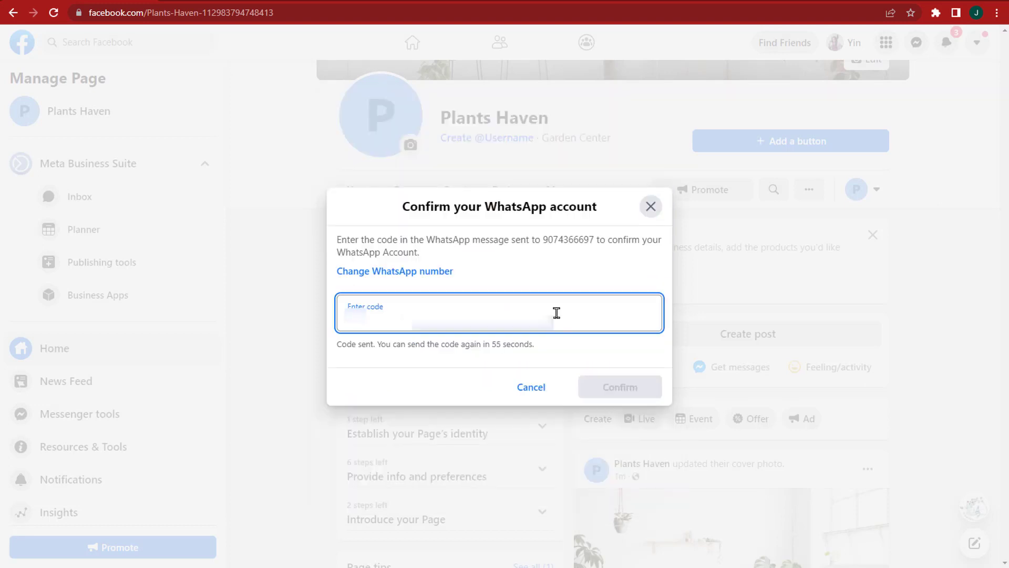
{"action": "type", "text": "000000"}
{"action": "left_click", "coordinate": [651, 388]}
{"action": "left_click", "coordinate": [638, 445]}
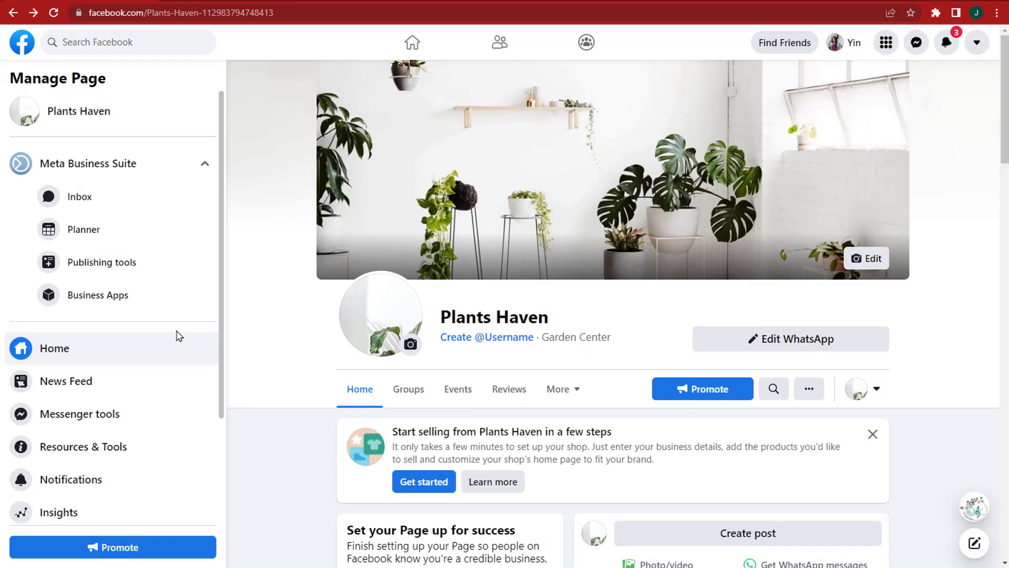
Step: Apply the Business template in Templates and Tabs settings, then go back to Plants Haven
{"action": "scroll", "coordinate": [173, 337], "scroll_direction": "down", "scroll_amount": 3}
{"action": "left_click", "coordinate": [42, 513]}
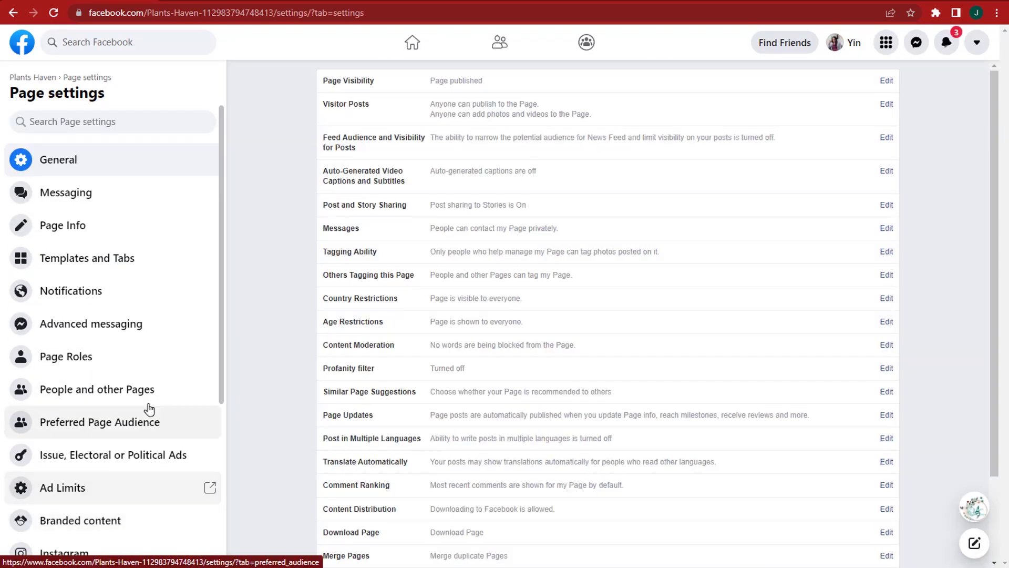
{"action": "left_click", "coordinate": [167, 266]}
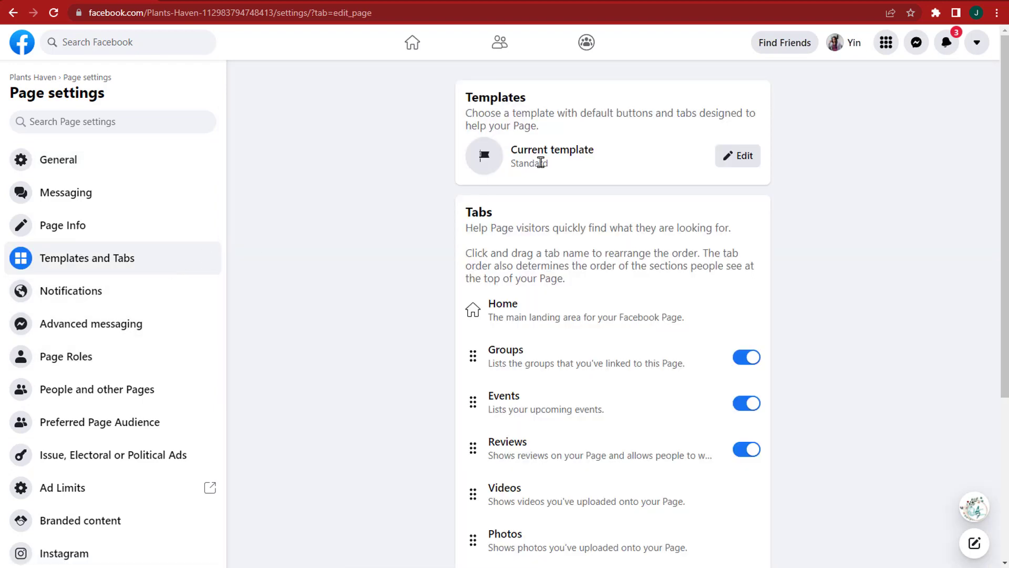
{"action": "left_click", "coordinate": [741, 162]}
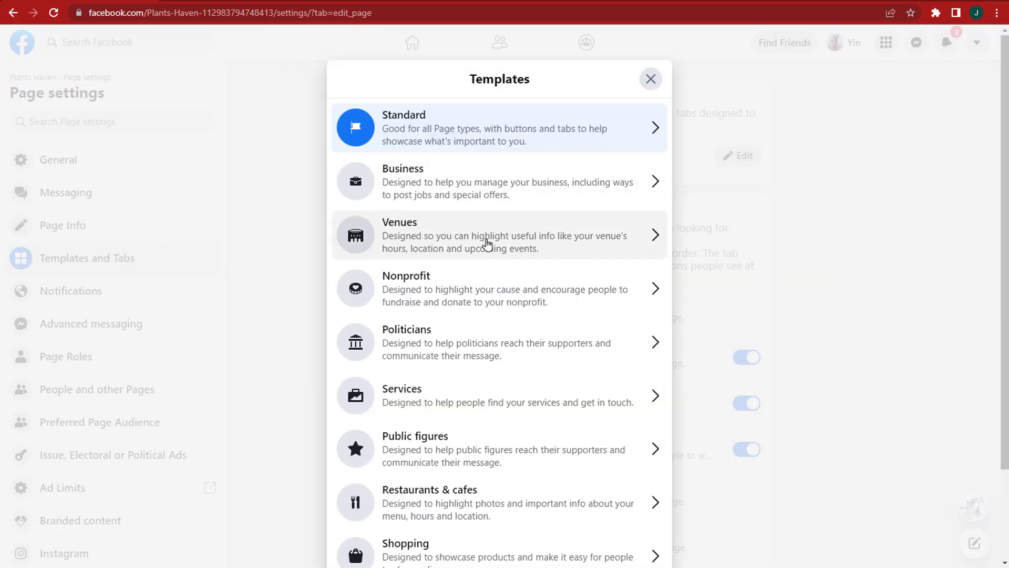
{"action": "scroll", "coordinate": [489, 273], "scroll_direction": "down", "scroll_amount": 2}
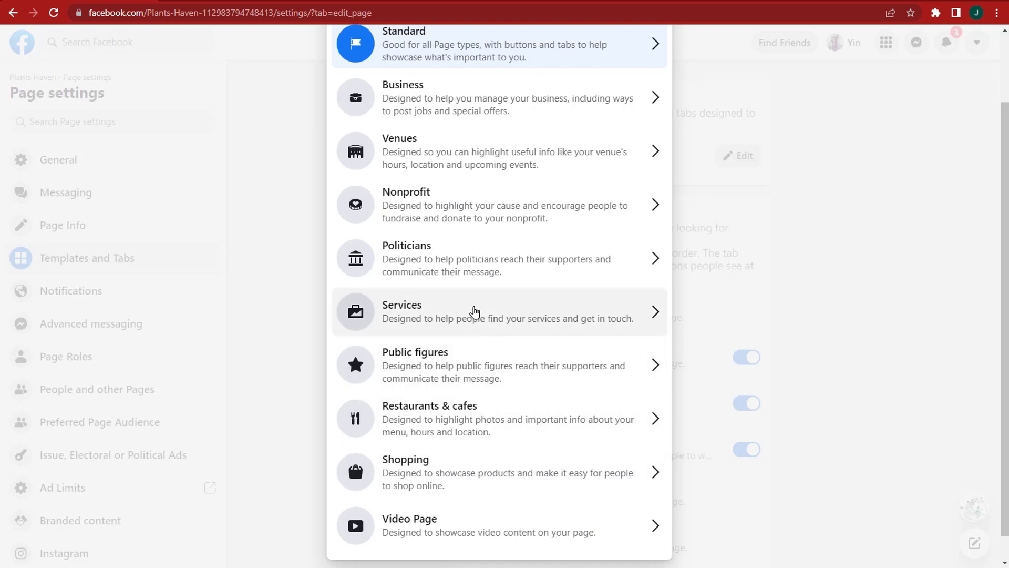
{"action": "scroll", "coordinate": [471, 304], "scroll_direction": "up", "scroll_amount": 2}
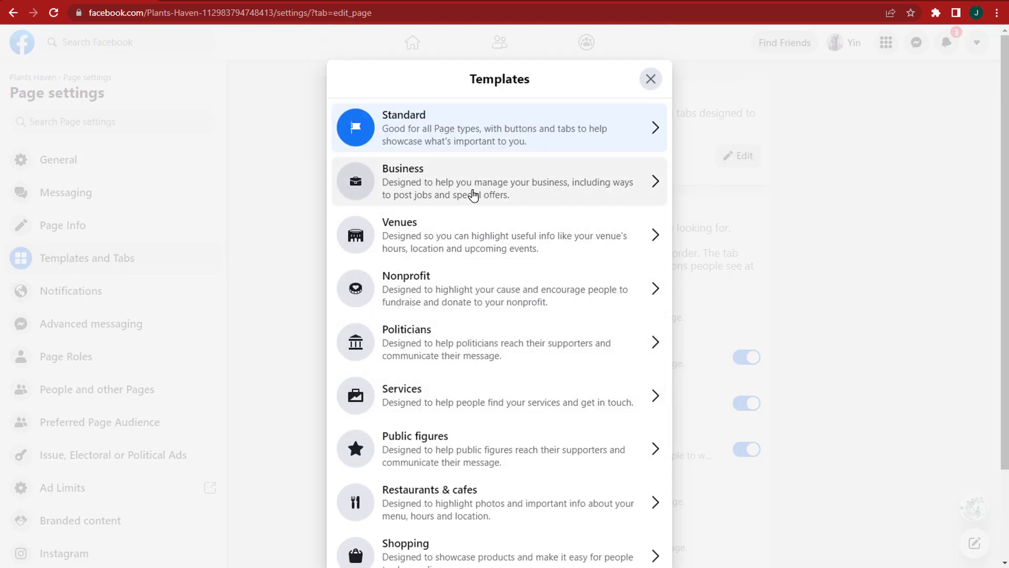
{"action": "scroll", "coordinate": [509, 395], "scroll_direction": "down", "scroll_amount": 2}
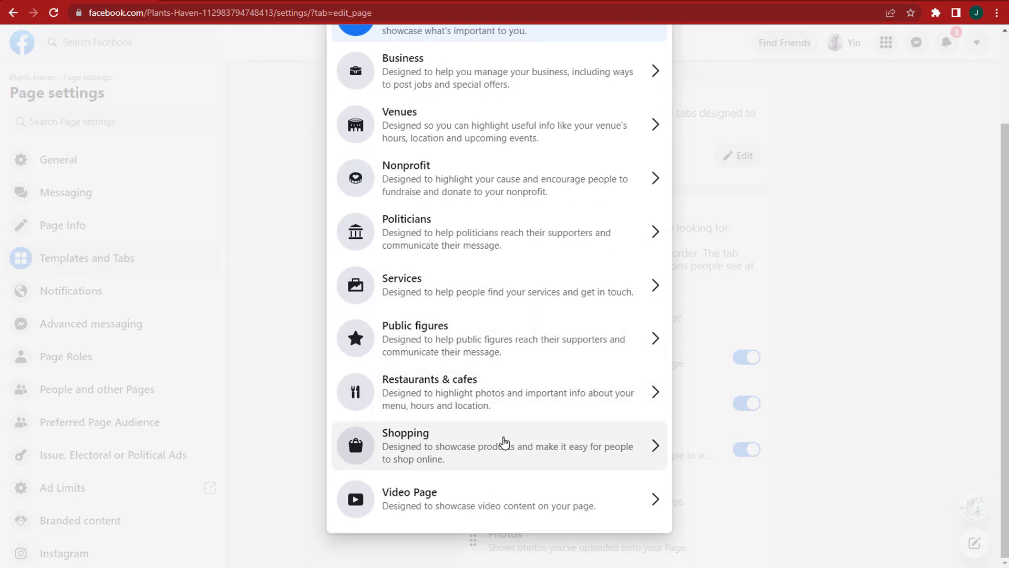
{"action": "scroll", "coordinate": [489, 452], "scroll_direction": "up", "scroll_amount": 2}
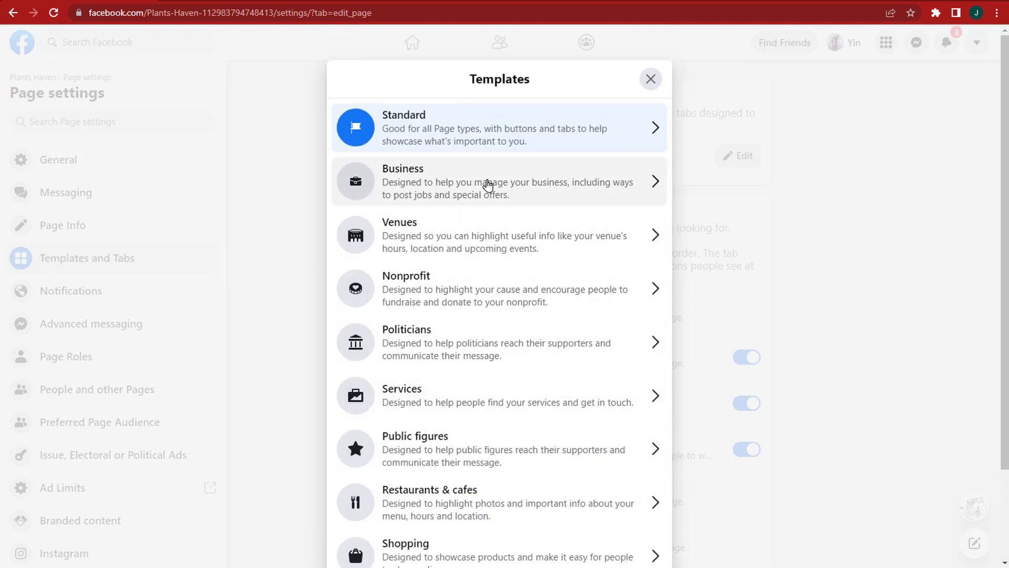
{"action": "left_click", "coordinate": [488, 185]}
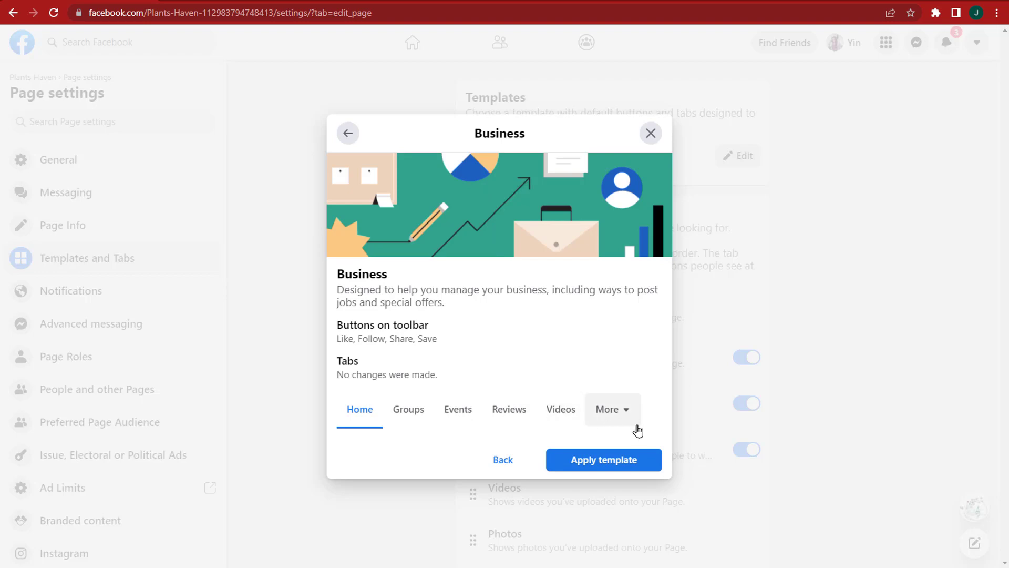
{"action": "left_click", "coordinate": [580, 467]}
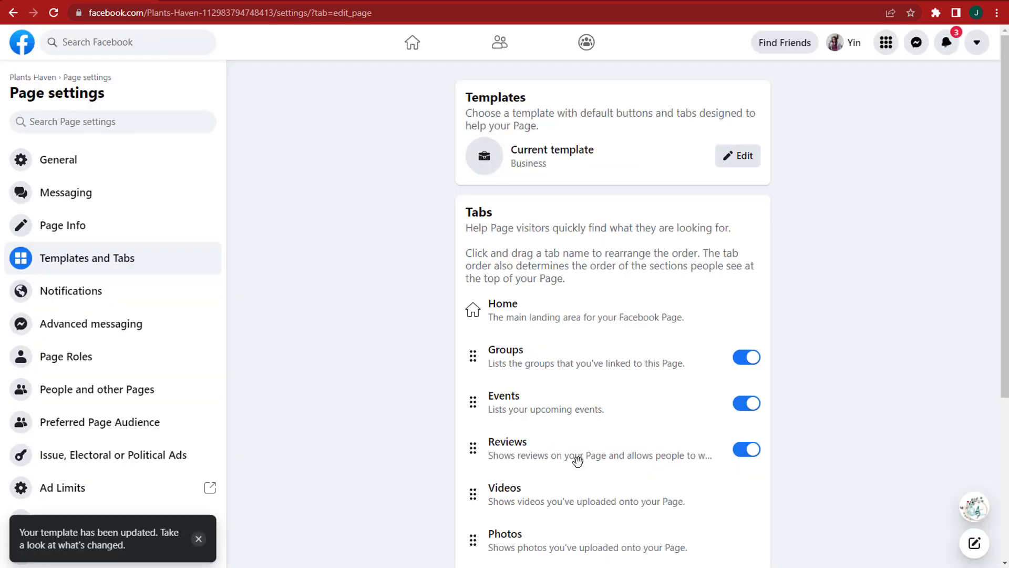
{"action": "left_click", "coordinate": [120, 546]}
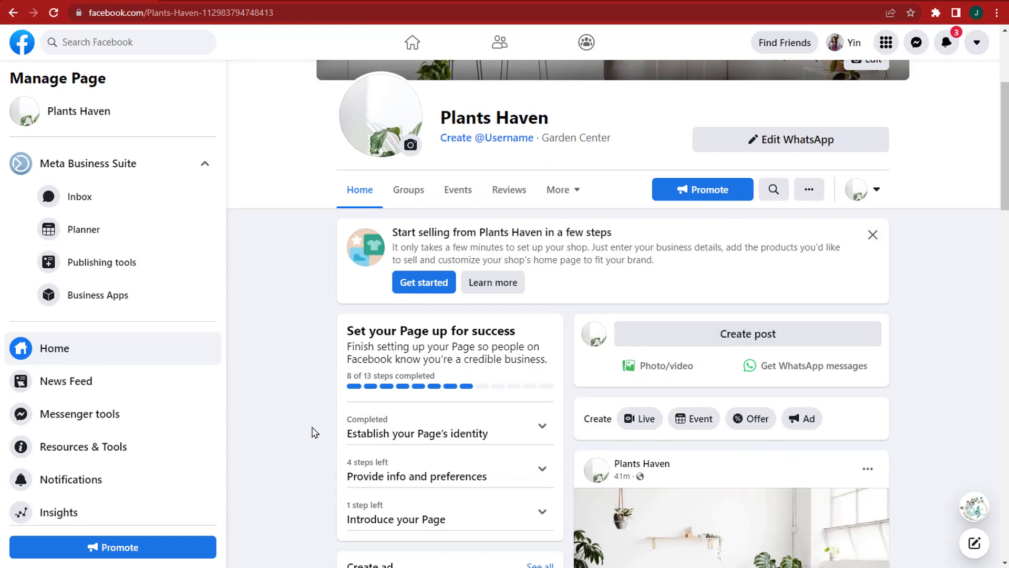
Step: Attach uploaded plant photos to the first catalog product and begin entering its sale price
{"action": "scroll", "coordinate": [315, 432], "scroll_direction": "up", "scroll_amount": 4}
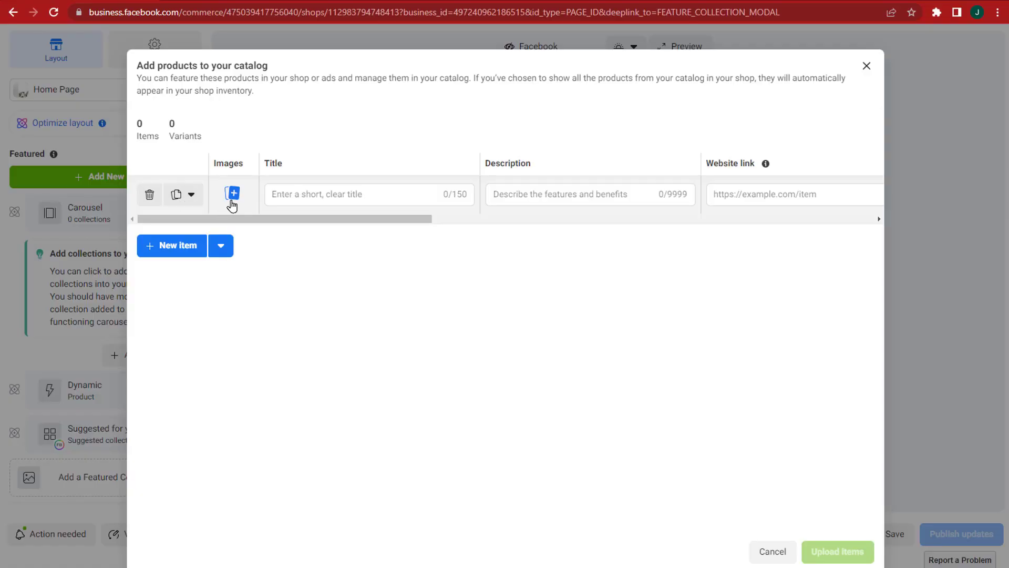
{"action": "left_click", "coordinate": [233, 195]}
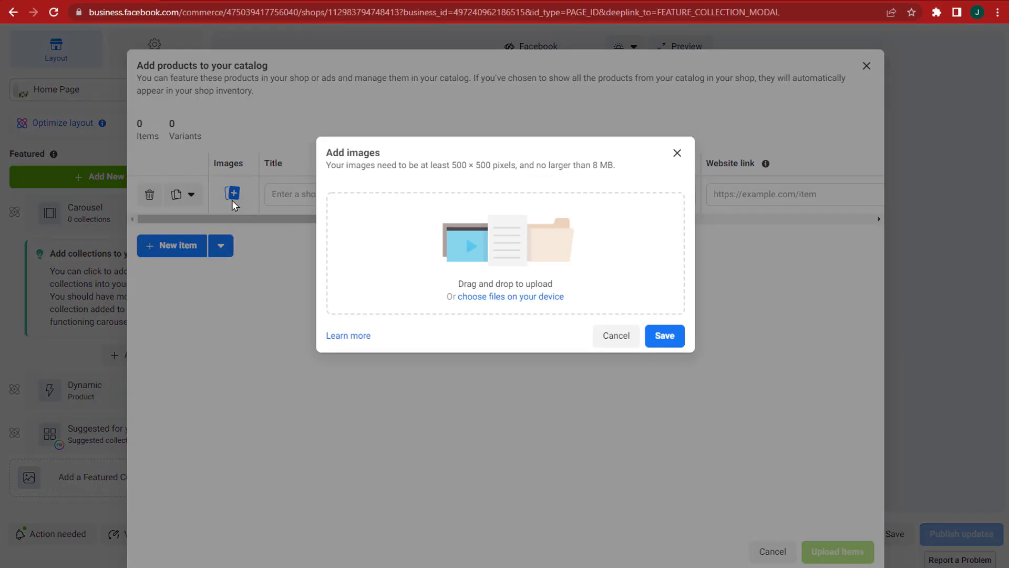
{"action": "left_click", "coordinate": [527, 296]}
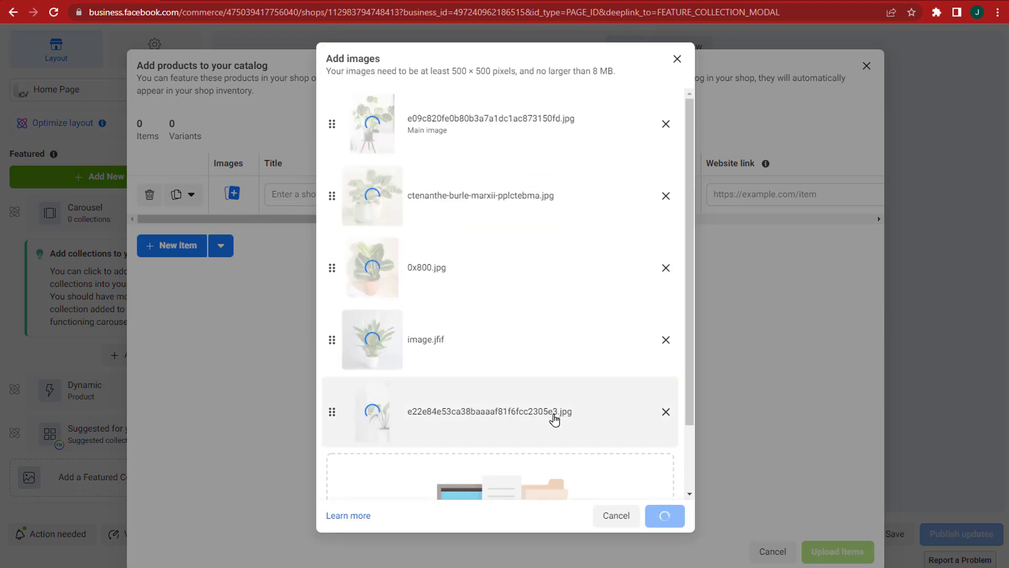
{"action": "scroll", "coordinate": [557, 272], "scroll_direction": "down", "scroll_amount": 2}
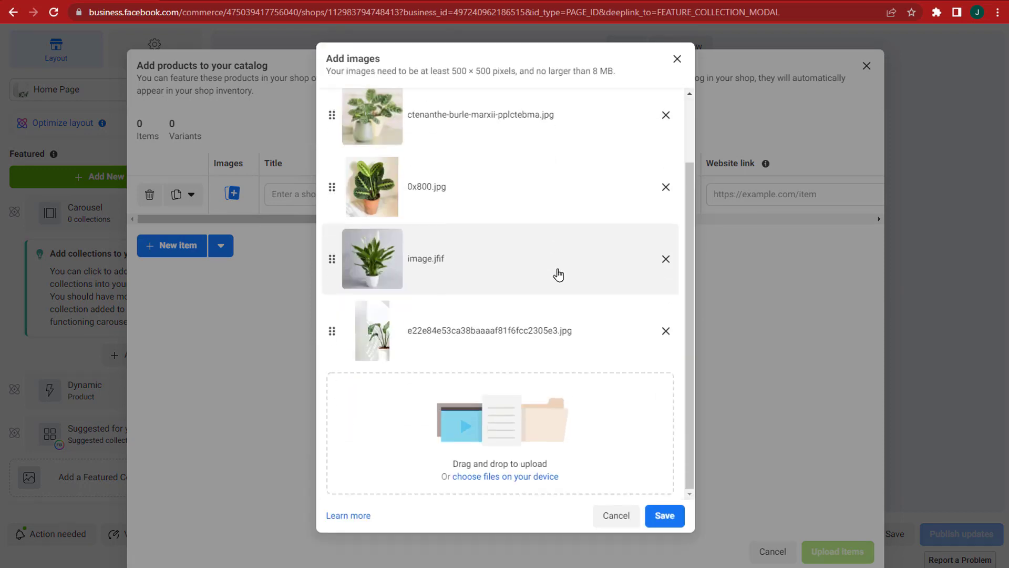
{"action": "left_click", "coordinate": [664, 515]}
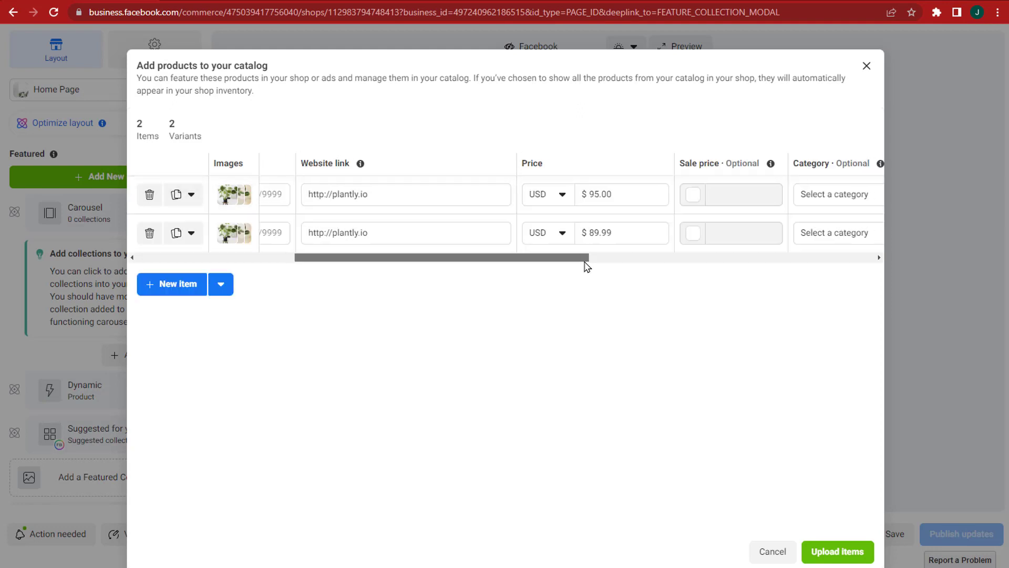
{"action": "left_click_drag", "start_coordinate": [586, 264], "coordinate": [701, 266]}
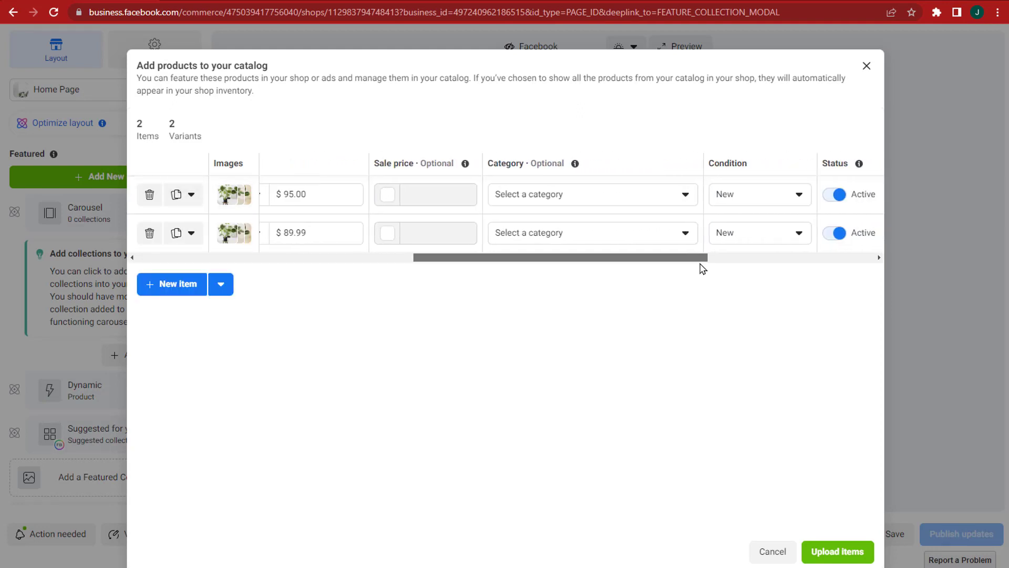
{"action": "left_click", "coordinate": [384, 194]}
{"action": "left_click", "coordinate": [435, 194]}
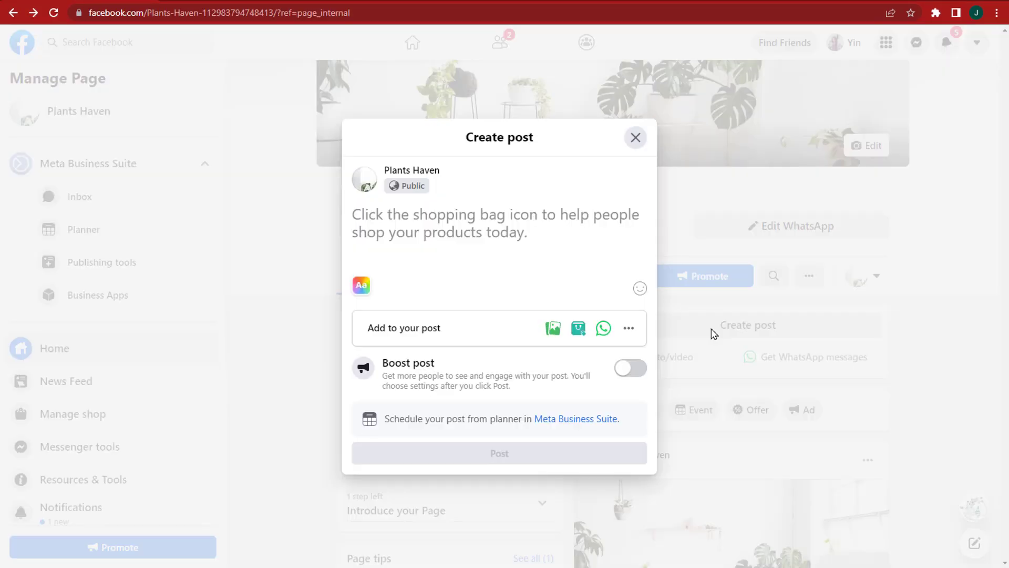
Step: Post a monstera photo tagged with Indoor Plants, asking followers their favorite indoor plant
{"action": "left_click", "coordinate": [578, 330]}
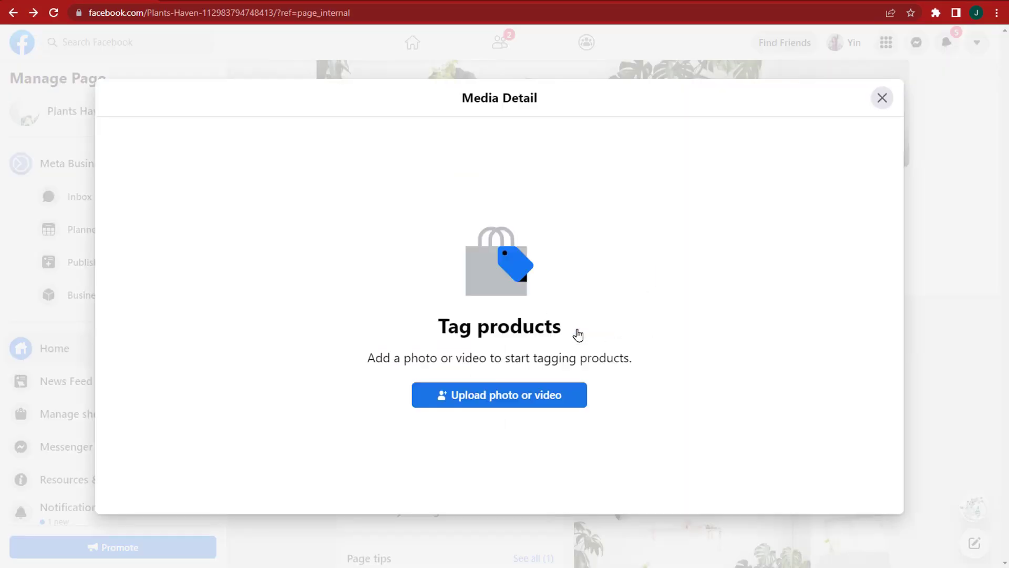
{"action": "left_click", "coordinate": [576, 394]}
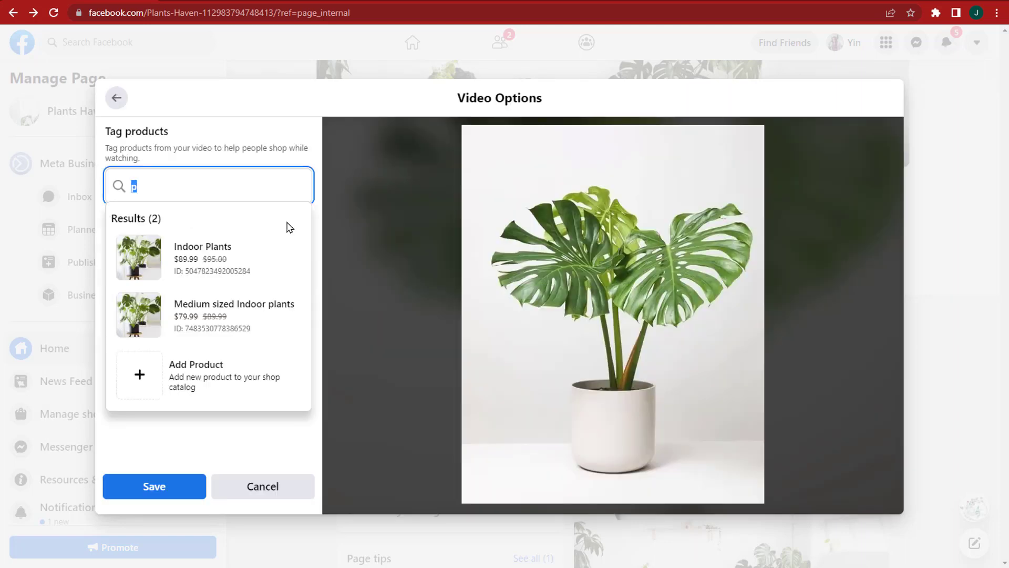
{"action": "left_click", "coordinate": [286, 257]}
{"action": "left_click", "coordinate": [173, 486]}
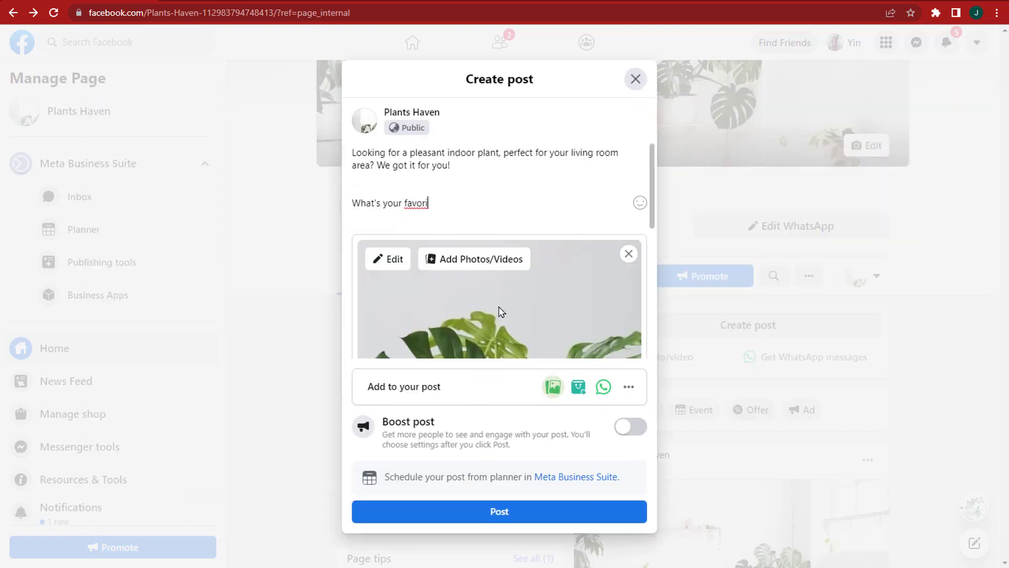
{"action": "type", "text": "indoor plant?? Share it on the comments! :)"}
{"action": "left_click", "coordinate": [543, 521]}
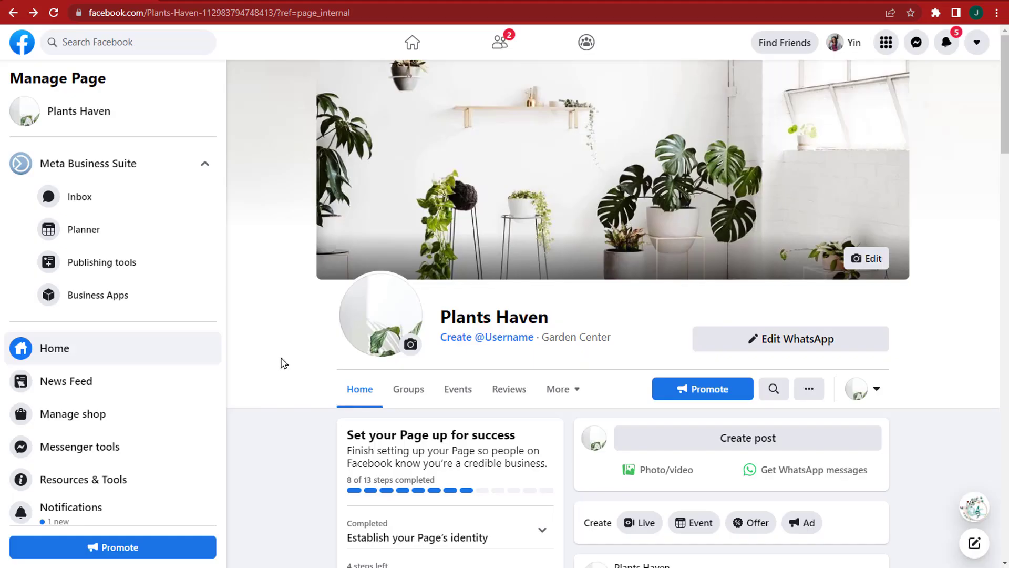
Step: Toggle the Reviews tab off and on in Templates and Tabs, then view the Reviews tab
{"action": "scroll", "coordinate": [284, 362], "scroll_direction": "down", "scroll_amount": 5}
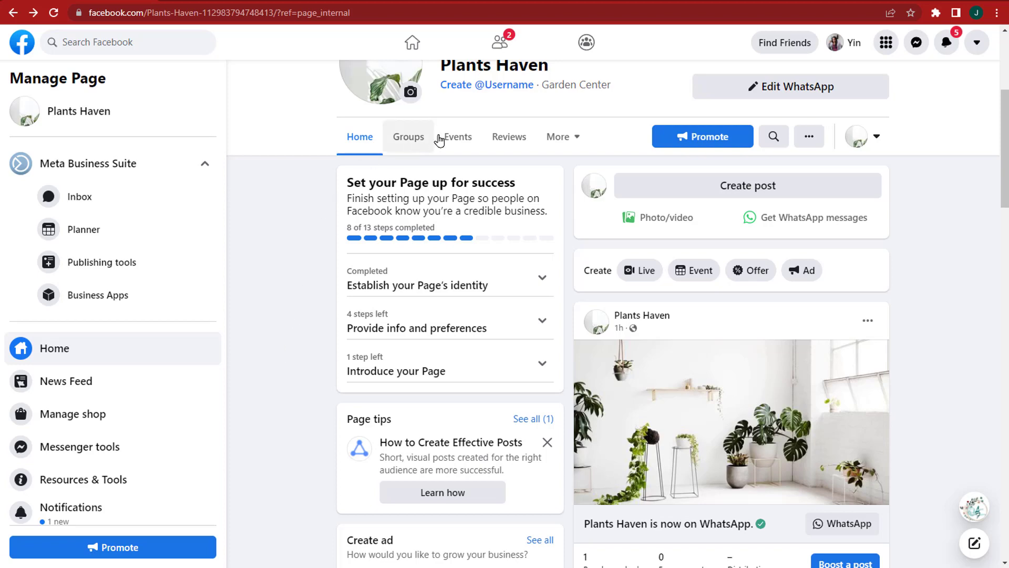
{"action": "left_click", "coordinate": [508, 151]}
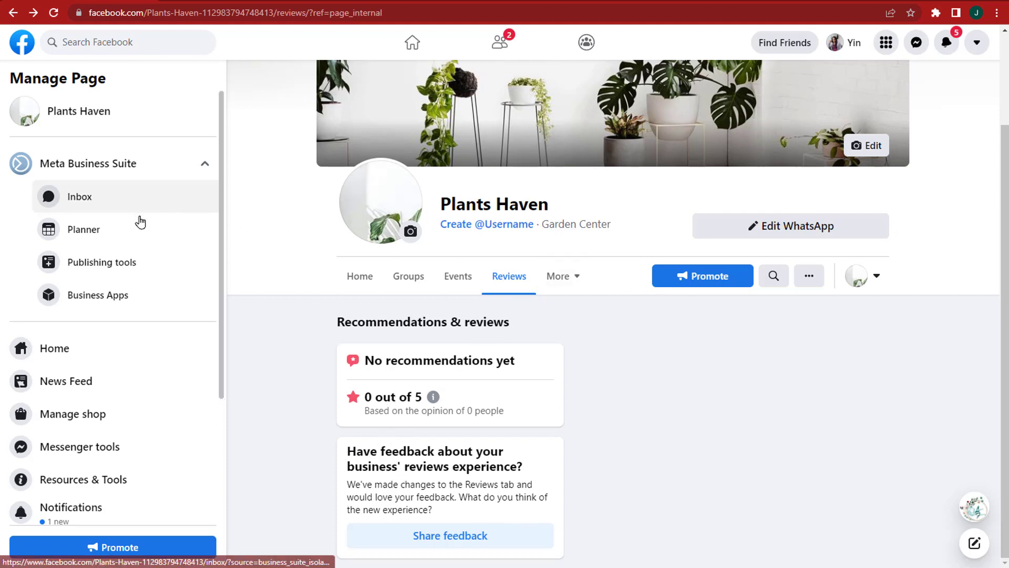
{"action": "scroll", "coordinate": [124, 337], "scroll_direction": "down", "scroll_amount": 3}
{"action": "scroll", "coordinate": [115, 468], "scroll_direction": "down", "scroll_amount": 1}
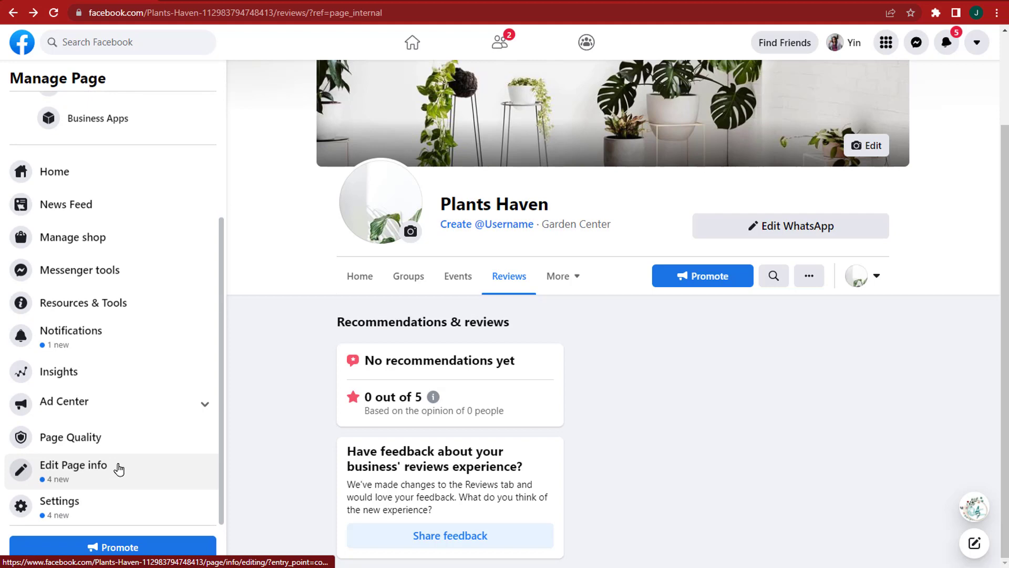
{"action": "left_click", "coordinate": [107, 515]}
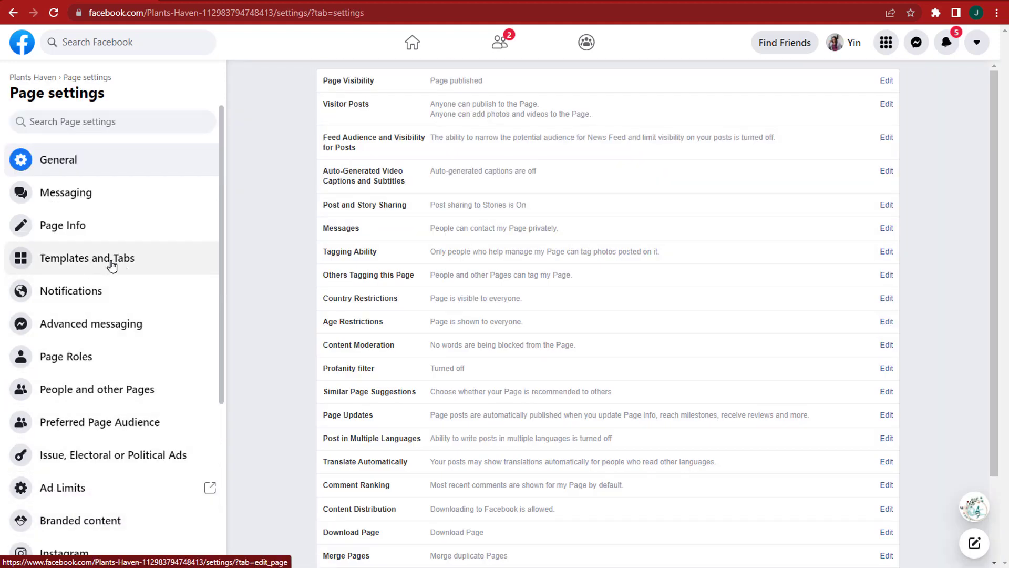
{"action": "left_click", "coordinate": [164, 270]}
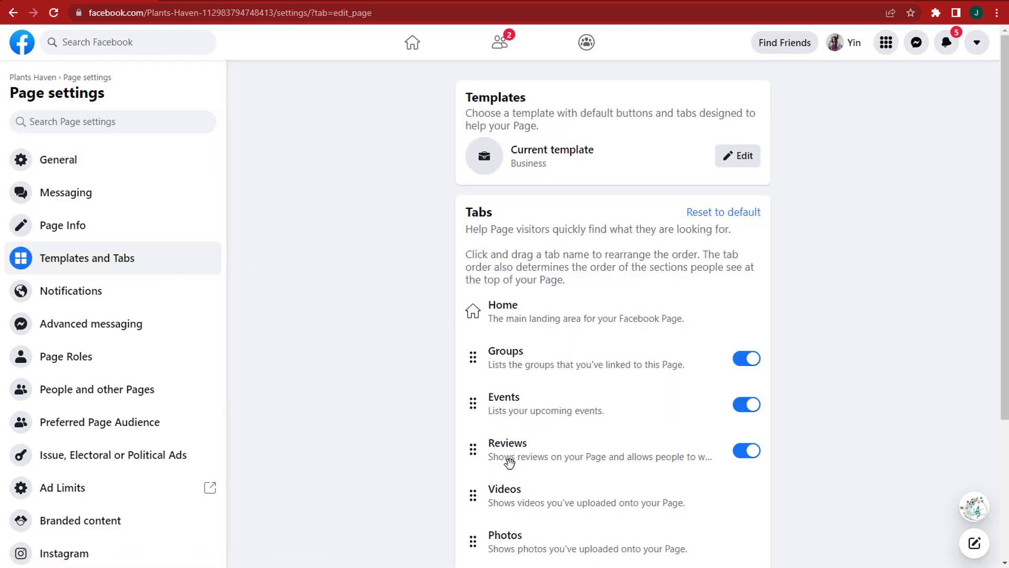
{"action": "left_click", "coordinate": [747, 459]}
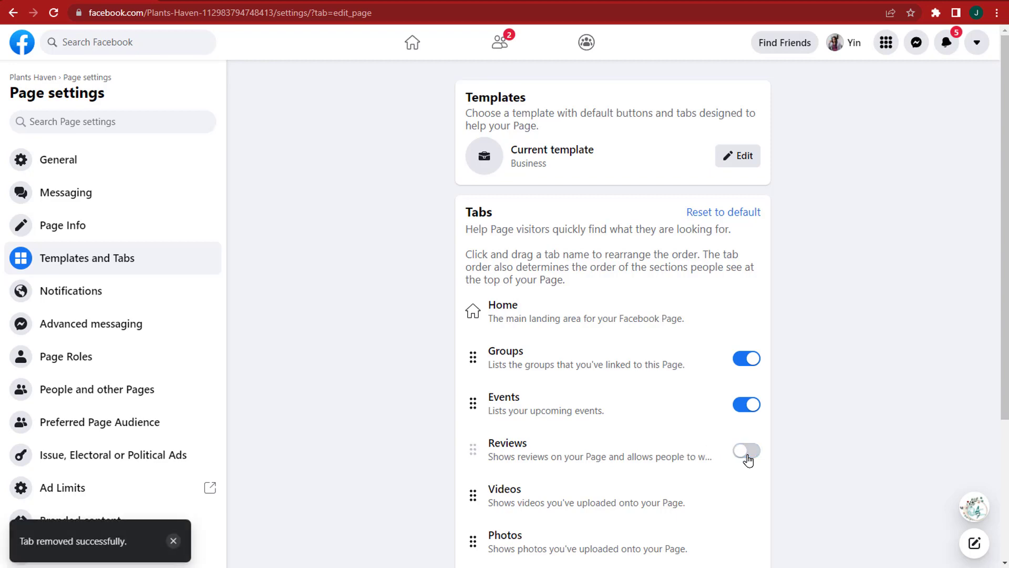
{"action": "left_click", "coordinate": [747, 452]}
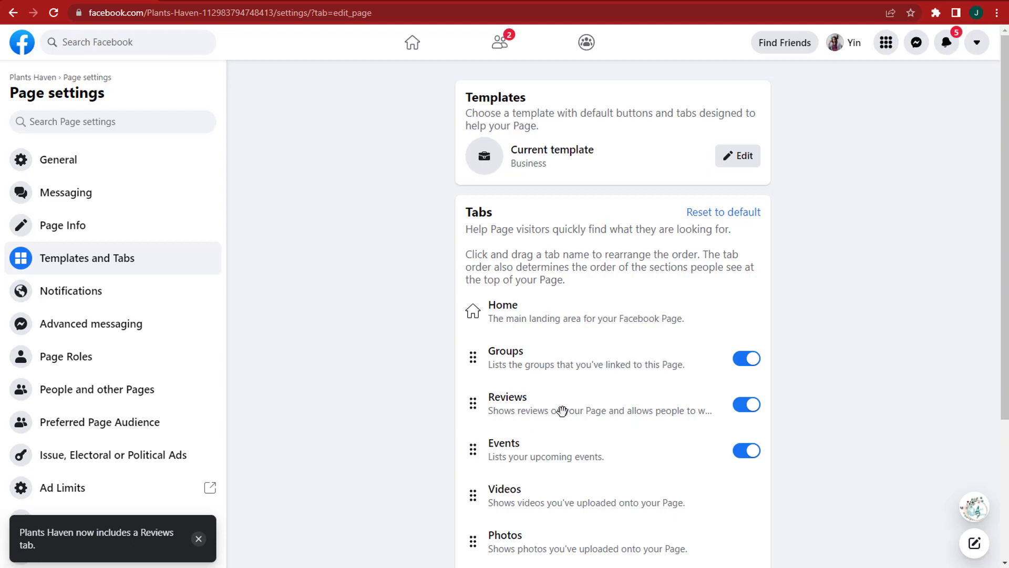
{"action": "left_click", "coordinate": [507, 397]}
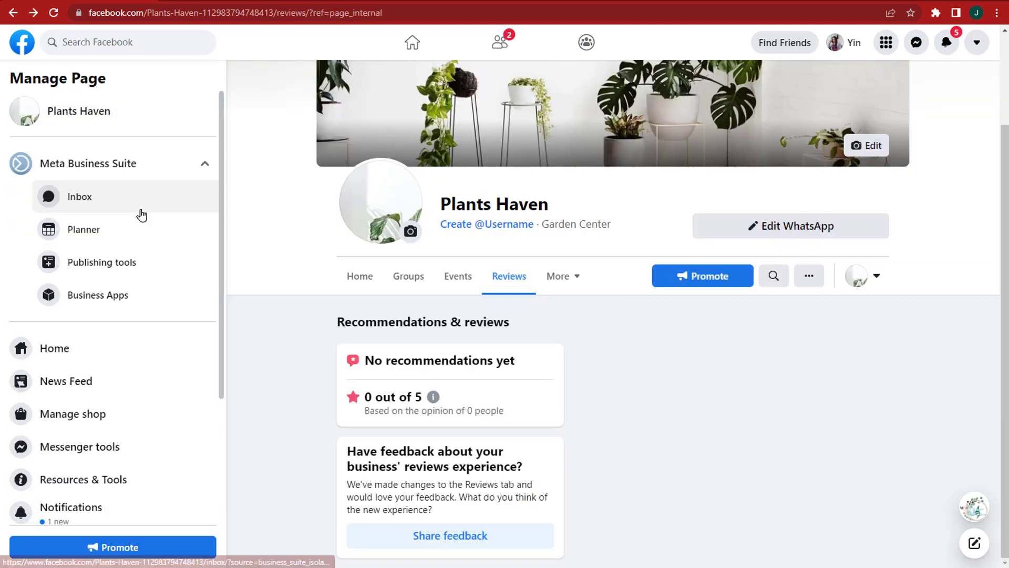
Step: Toggle Reviews off and on again in Templates and Tabs so it sits above Events
{"action": "scroll", "coordinate": [121, 330], "scroll_direction": "down", "scroll_amount": 2}
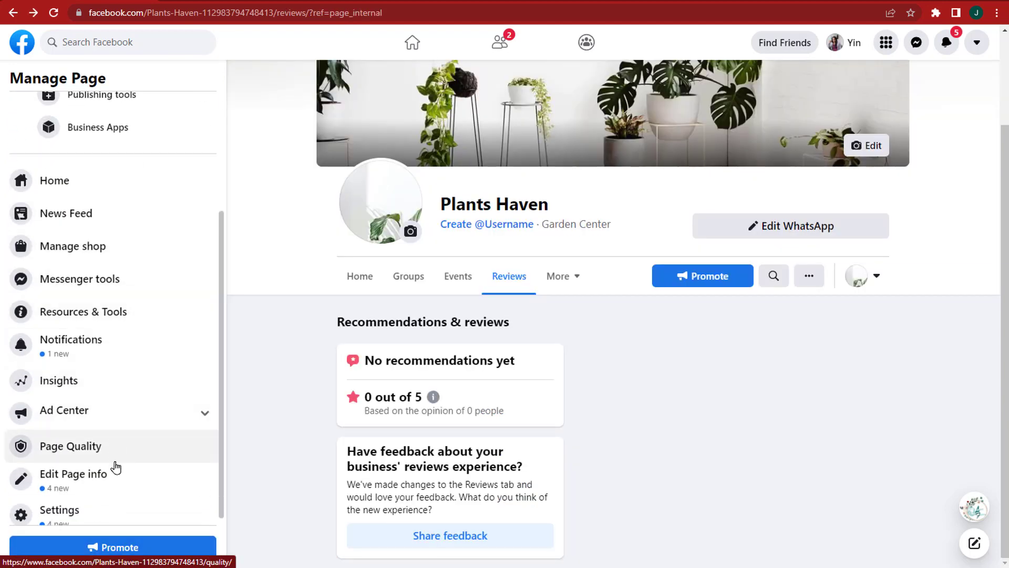
{"action": "left_click", "coordinate": [108, 513]}
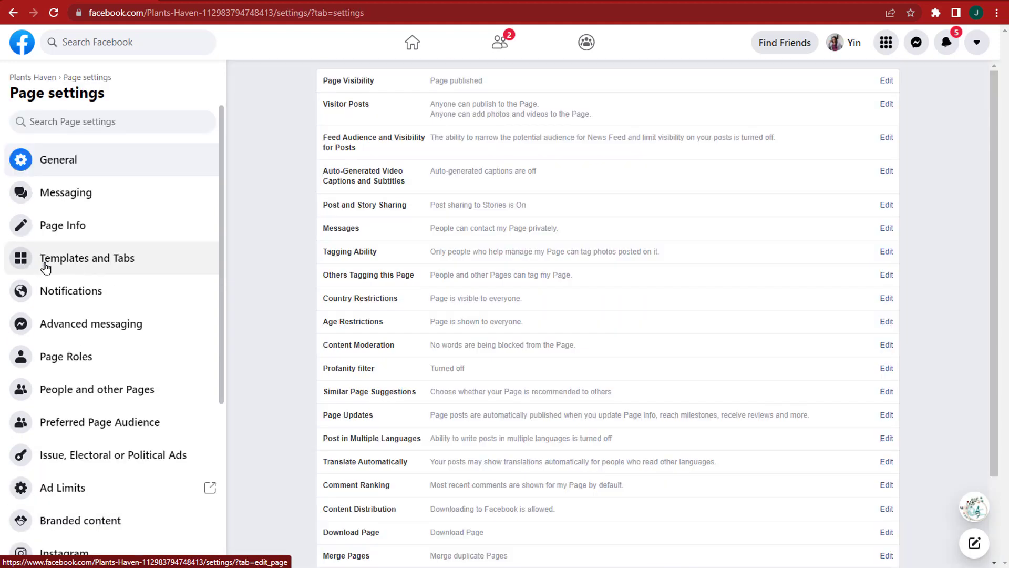
{"action": "left_click", "coordinate": [164, 271]}
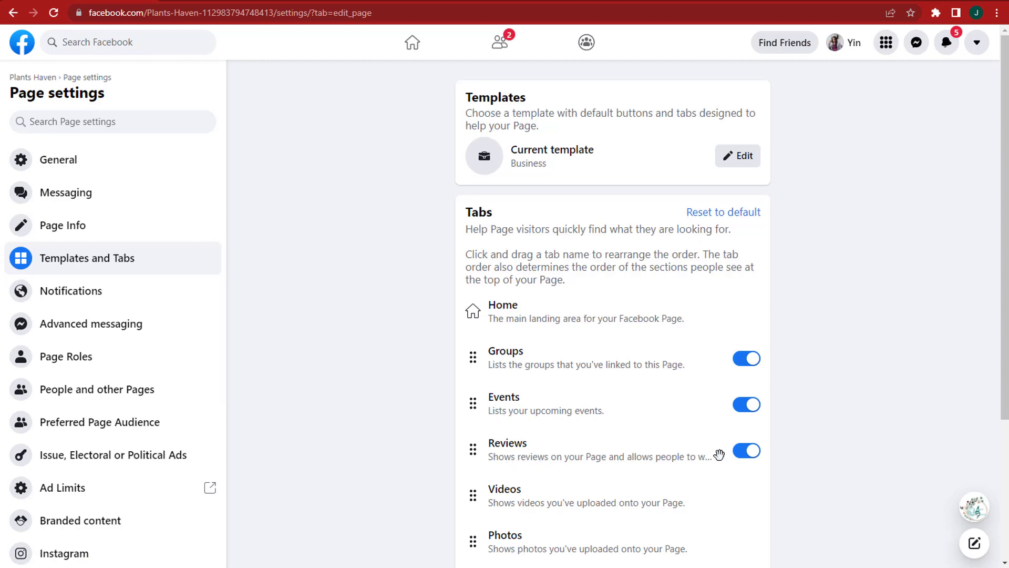
{"action": "left_click", "coordinate": [748, 458]}
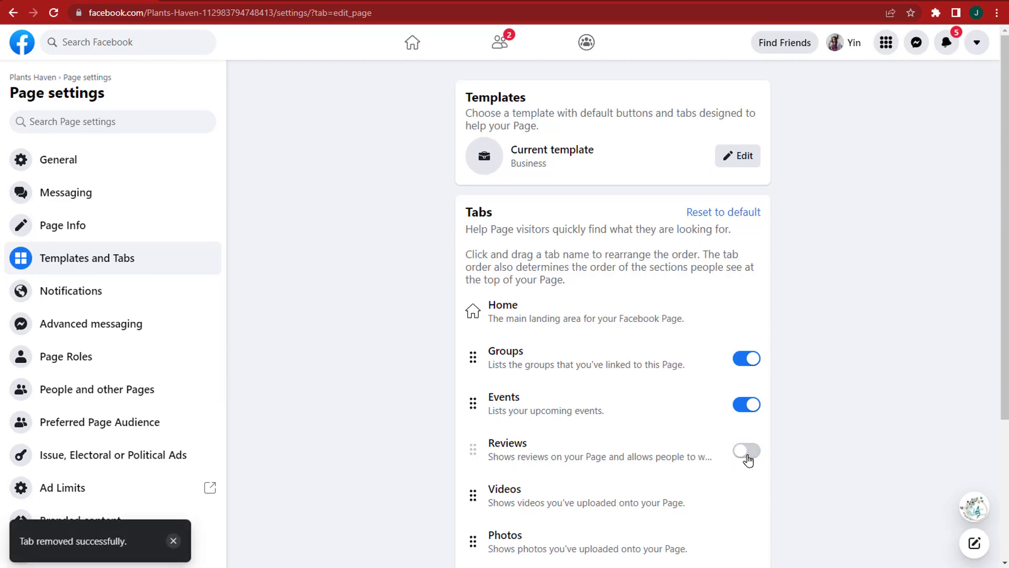
{"action": "left_click", "coordinate": [747, 452]}
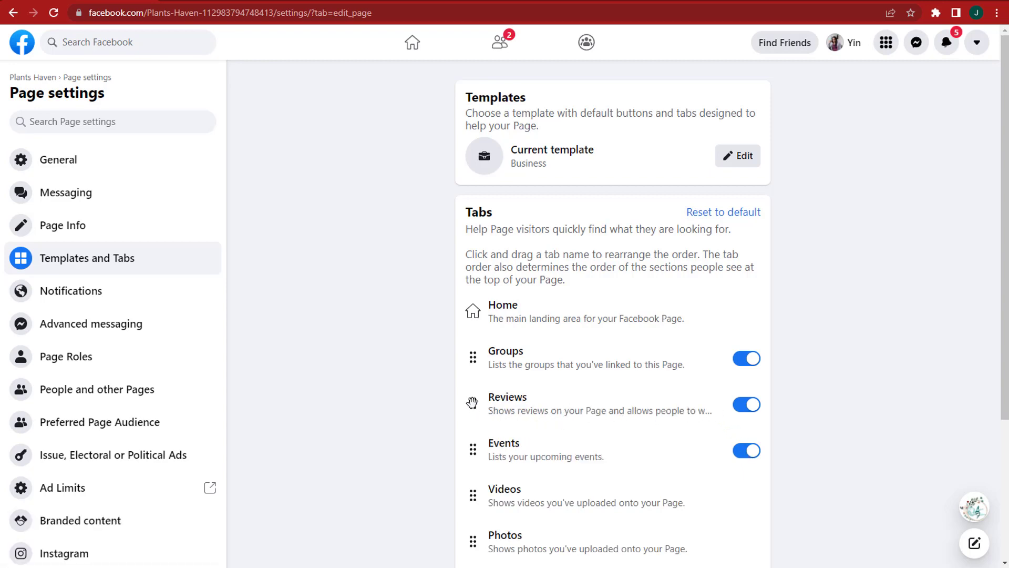
{"action": "scroll", "coordinate": [624, 423], "scroll_direction": "down", "scroll_amount": 4}
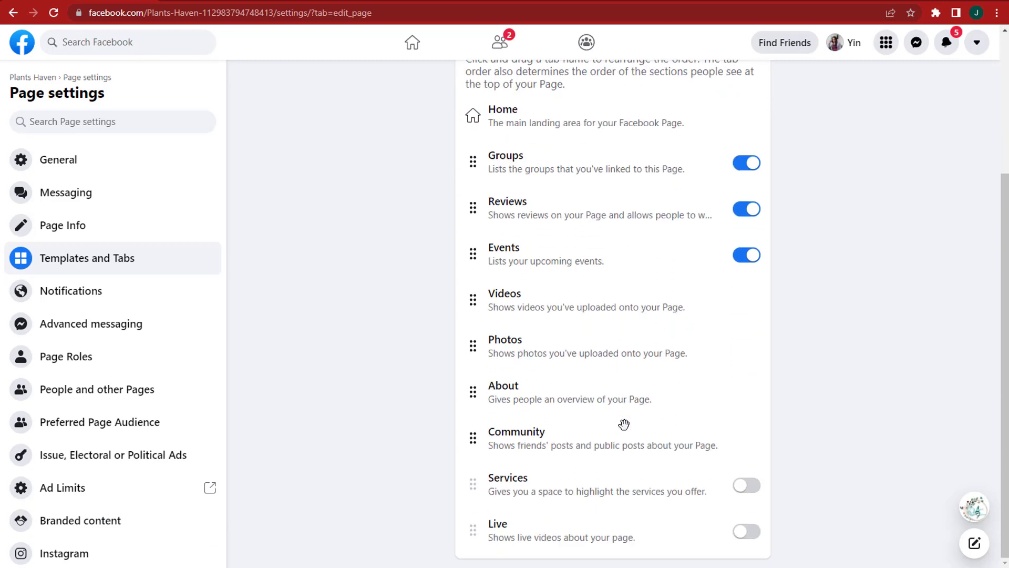
{"action": "scroll", "coordinate": [623, 423], "scroll_direction": "up", "scroll_amount": 2}
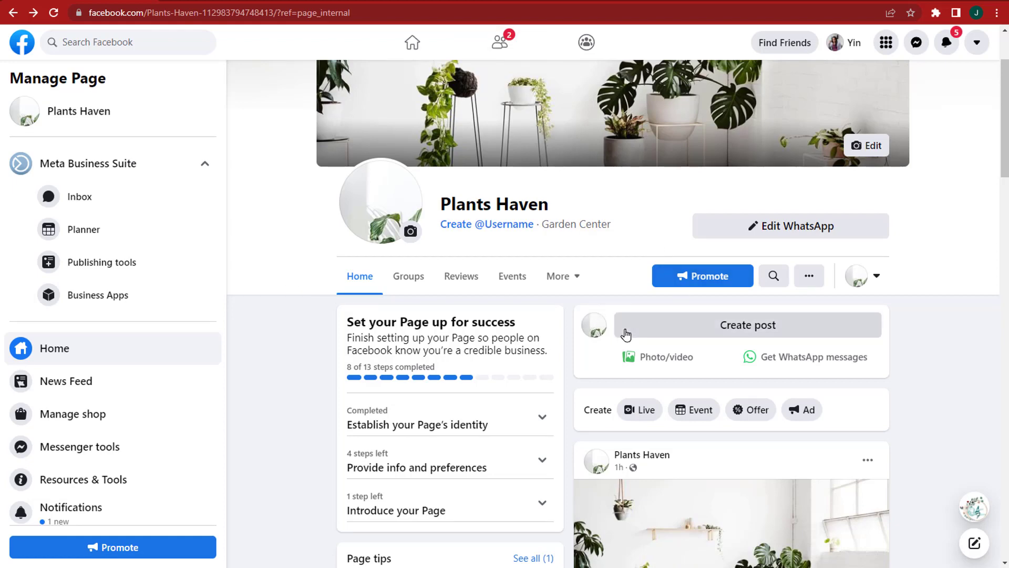
Step: Complete the caption 'What's your favorite indoor plant?? Share it on the comments' and publish
{"action": "left_click", "coordinate": [624, 333]}
{"action": "type", "text": "your favorite indoor plant"}
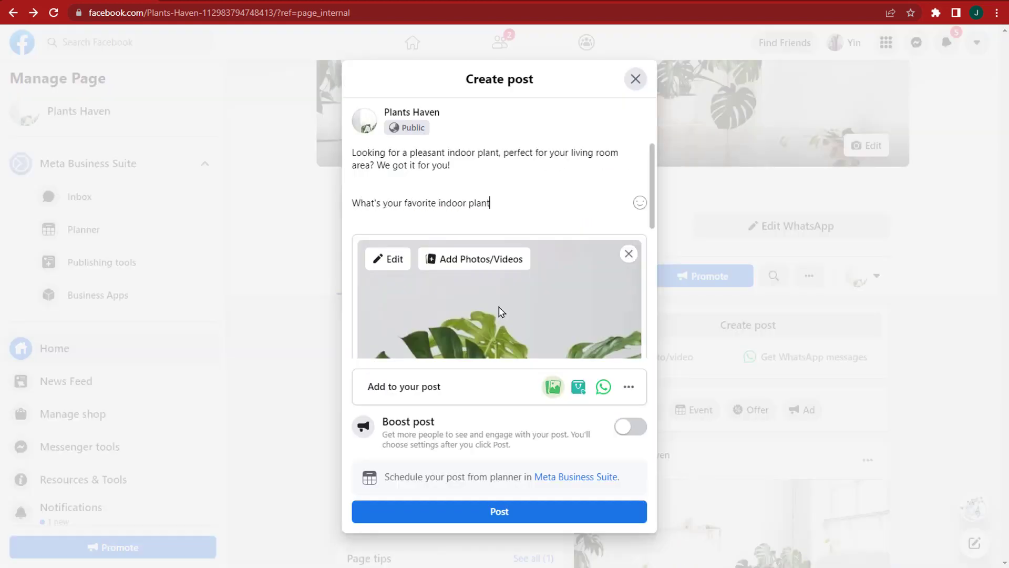
{"action": "type", "text": "?? Share it on the comments! :)"}
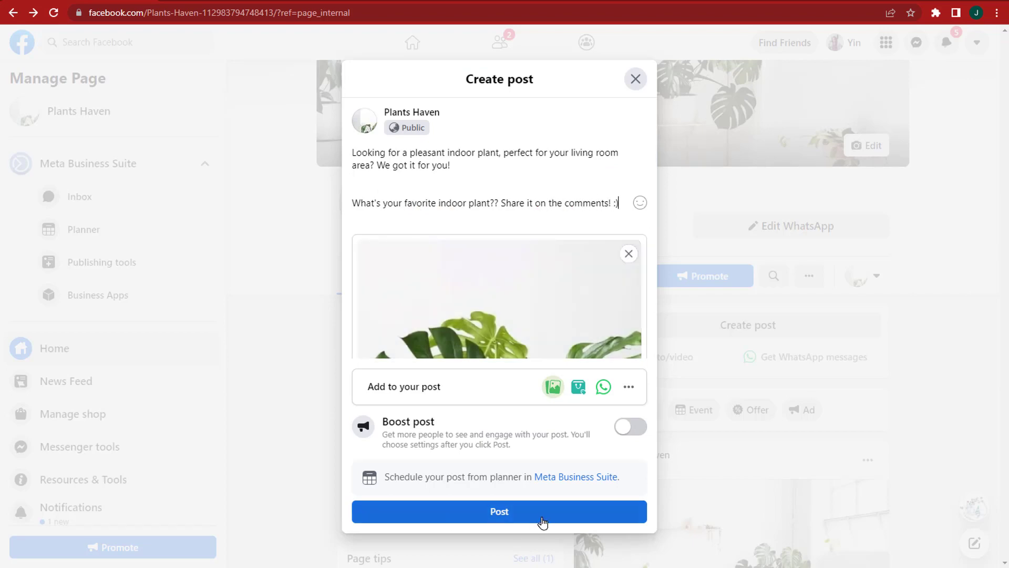
{"action": "left_click", "coordinate": [539, 517]}
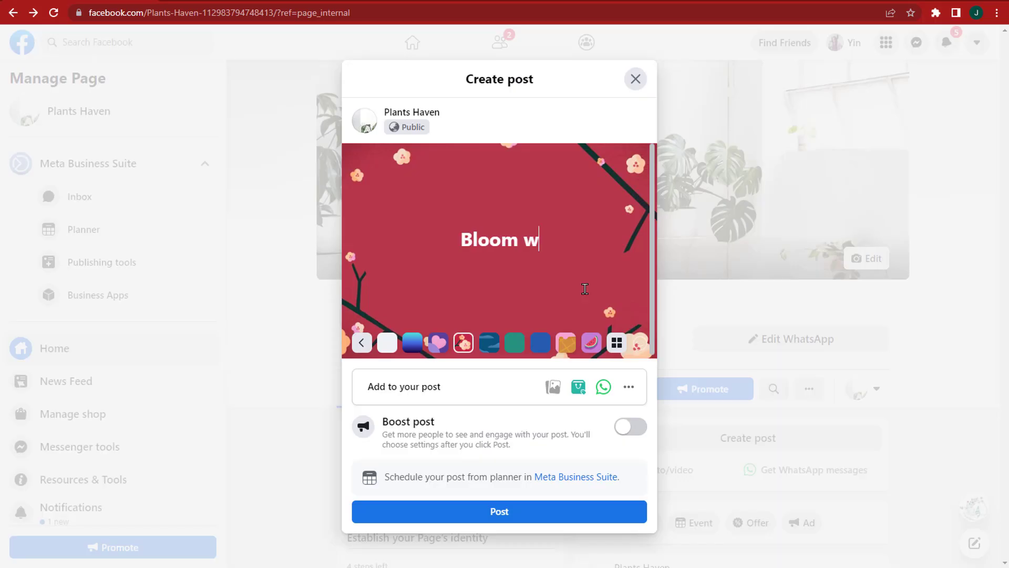
Step: Finish the floral-background text as 'Bloom with Grace <3', capitalising Grace, and post it
{"action": "type", "text": "ith grac"}
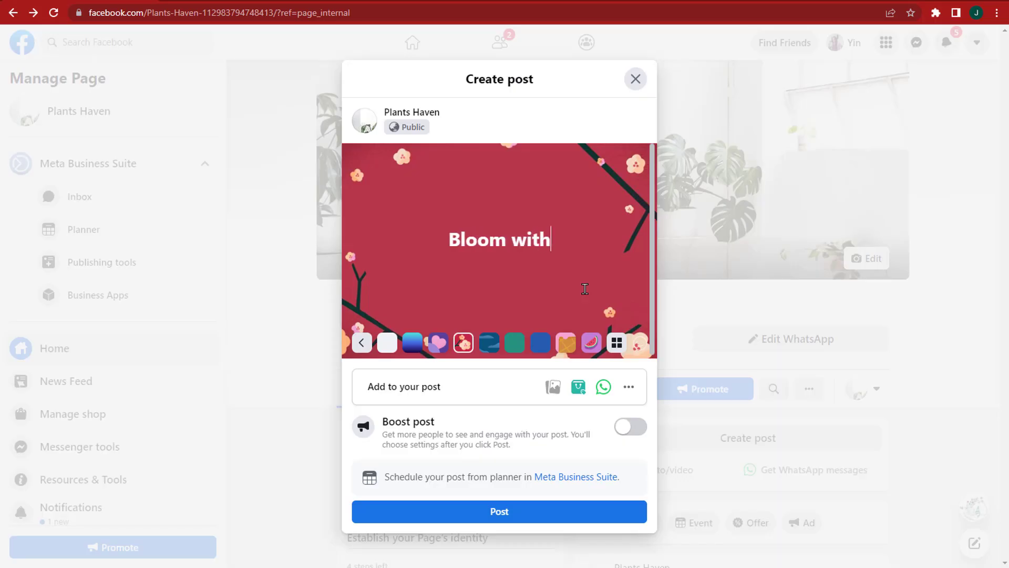
{"action": "key", "text": "BackSpace"}
{"action": "key", "text": "BackSpace"}
{"action": "key", "text": "BackSpace"}
{"action": "key", "text": "BackSpace"}
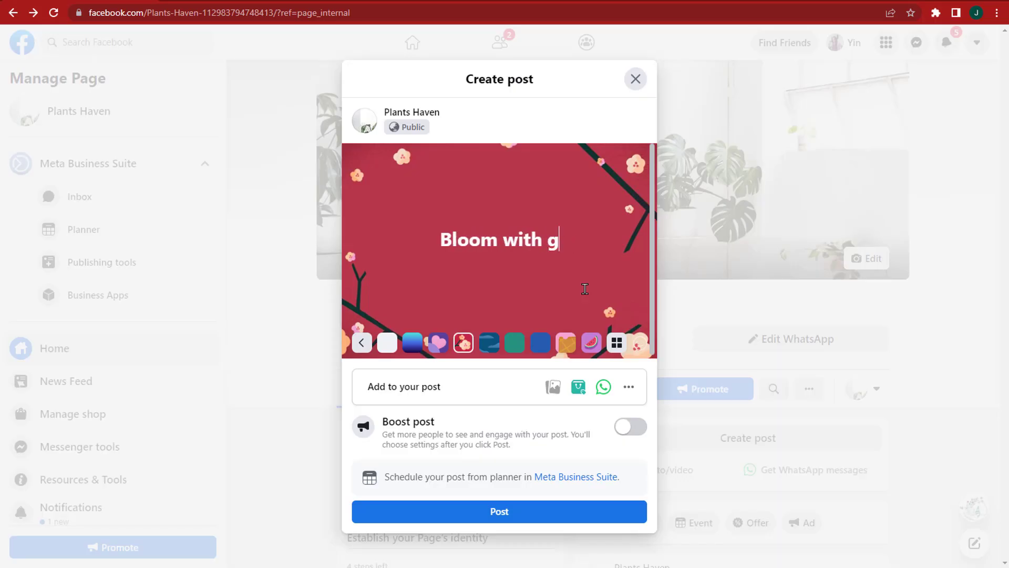
{"action": "type", "text": "Grace"}
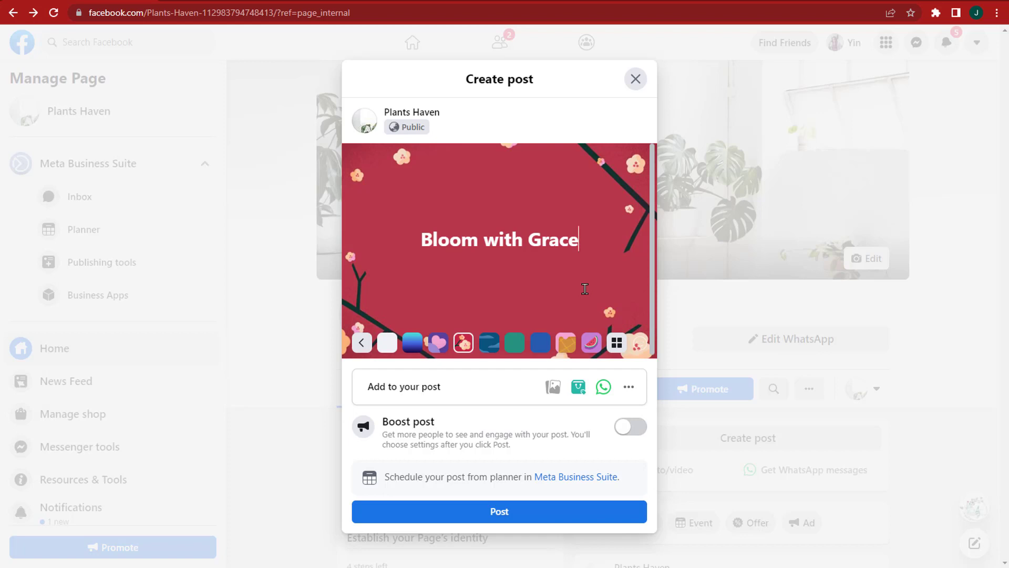
{"action": "type", "text": " <3"}
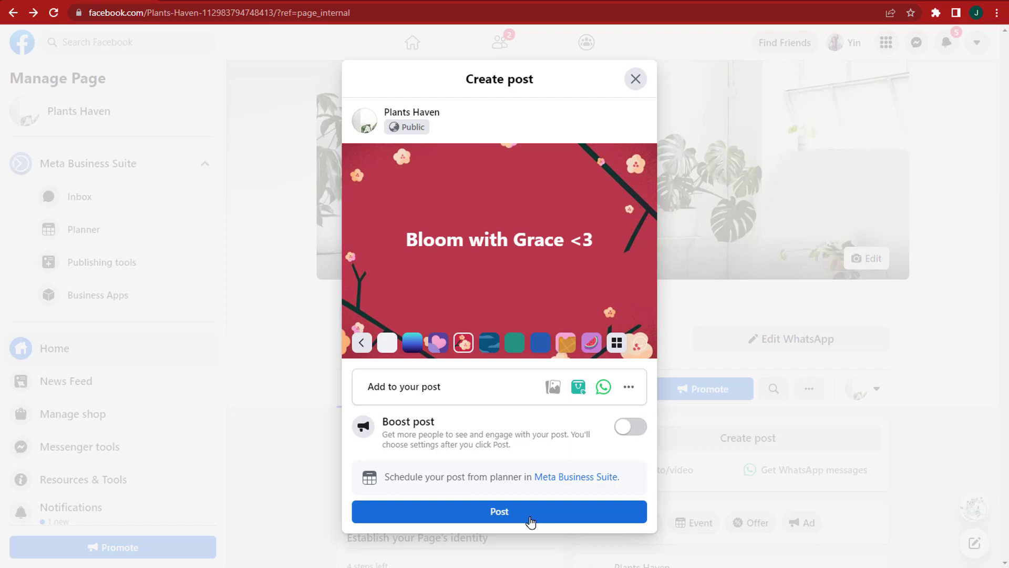
{"action": "left_click", "coordinate": [530, 522]}
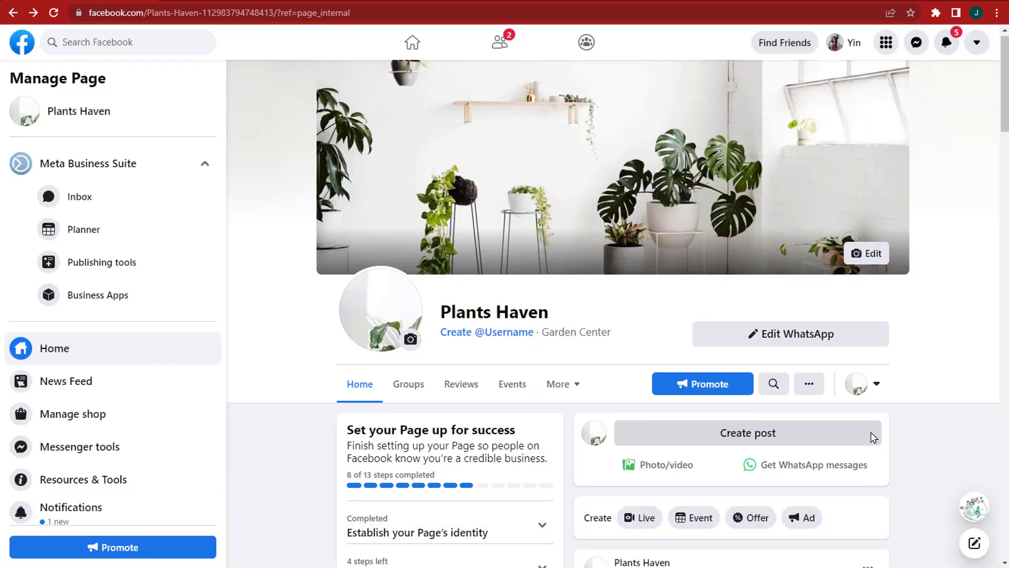
{"action": "scroll", "coordinate": [873, 437], "scroll_direction": "down", "scroll_amount": 5}
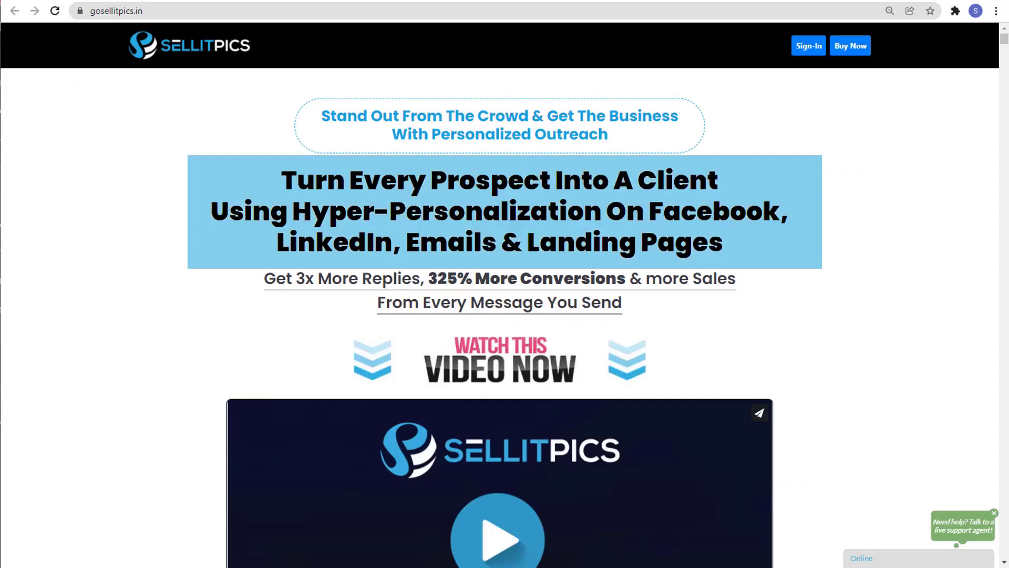